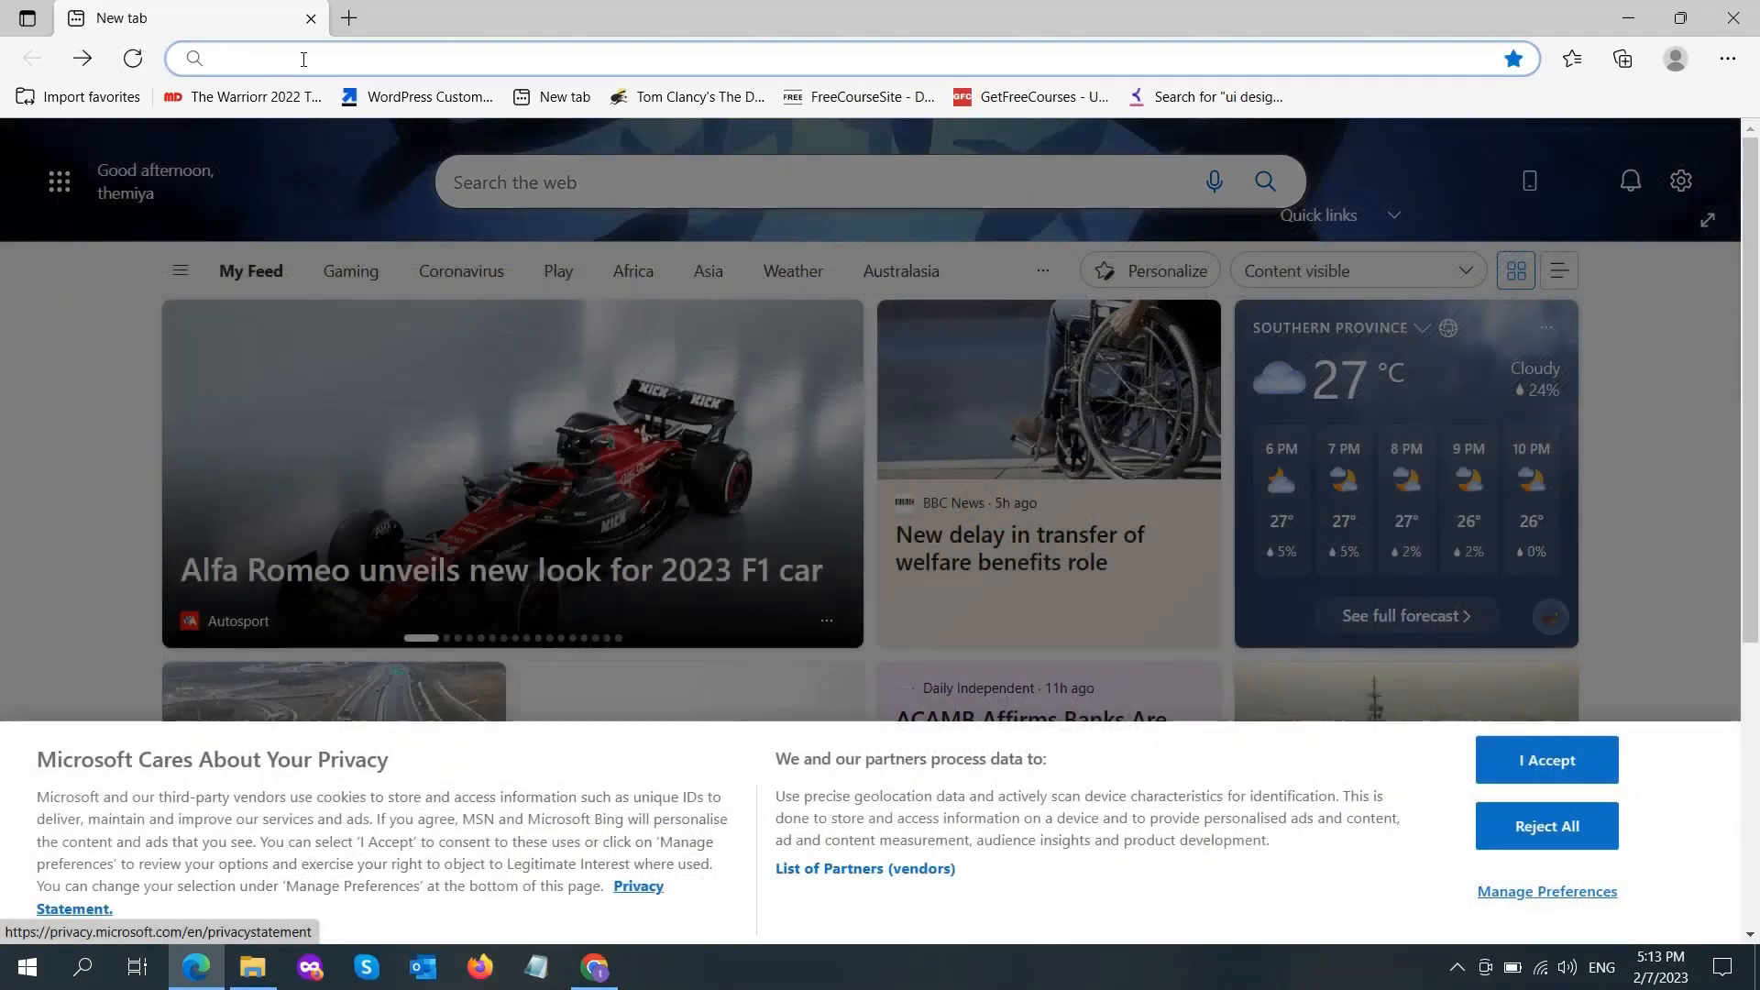
# Step: Open the website weowlus.com in the browser
pyautogui.write('we')
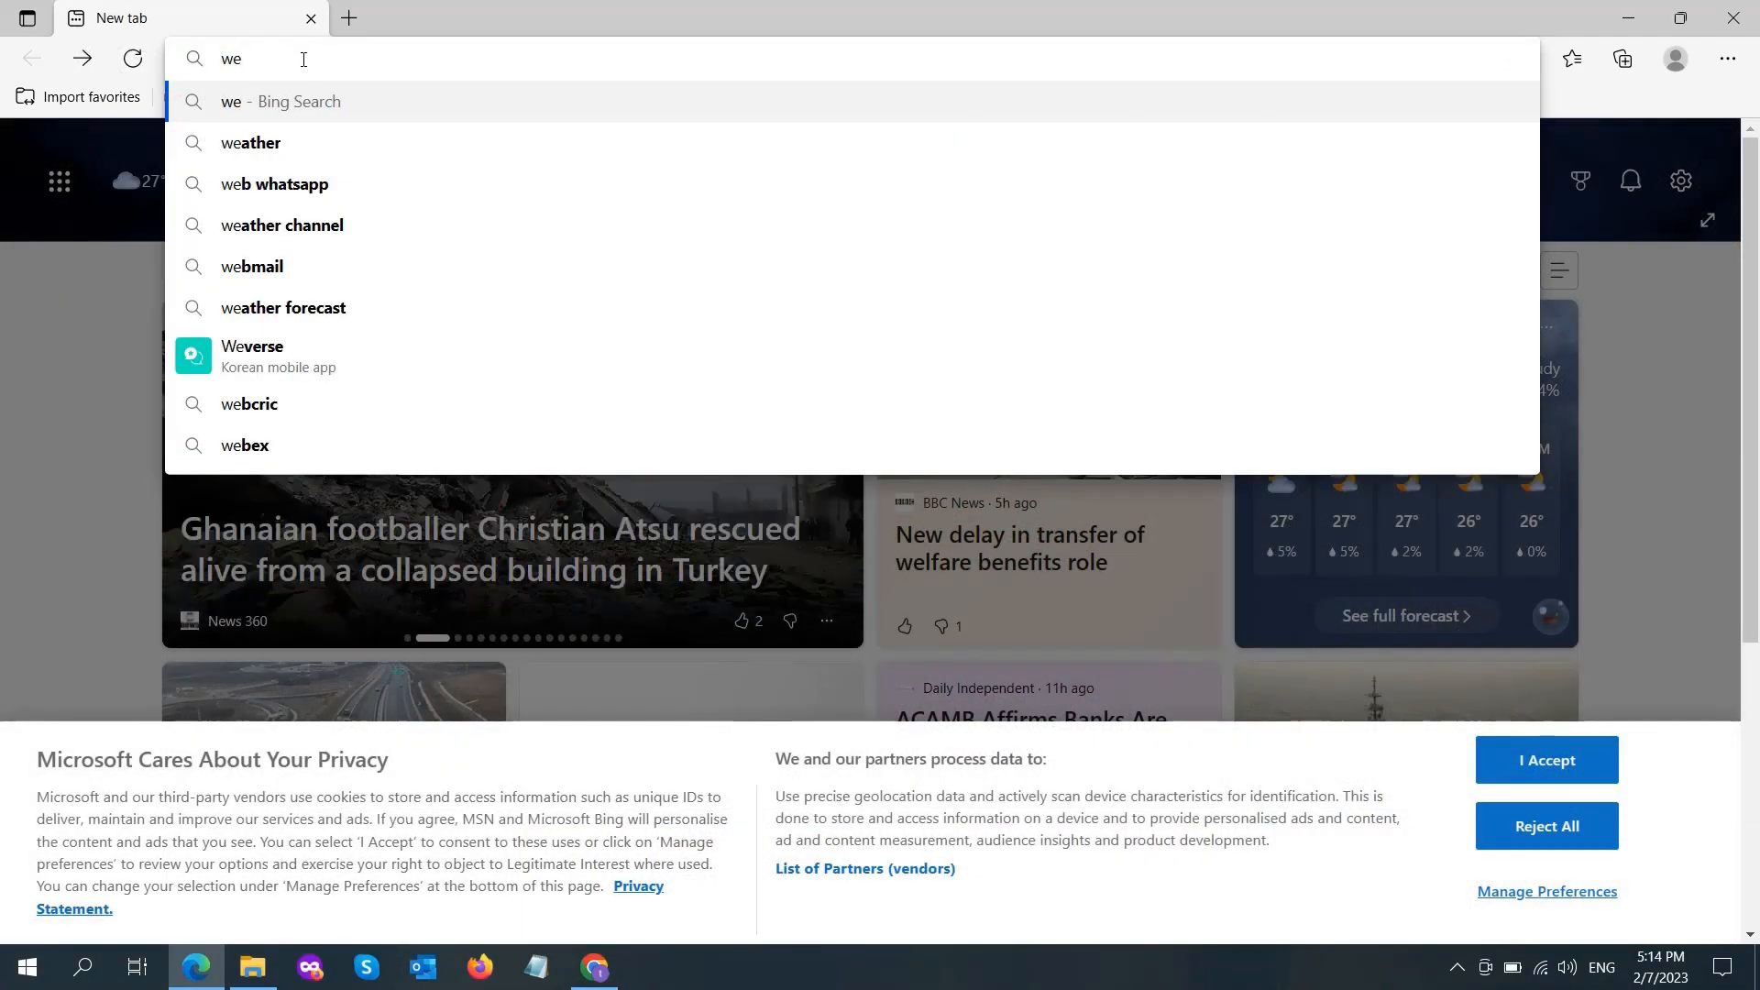
pyautogui.write('owlu')
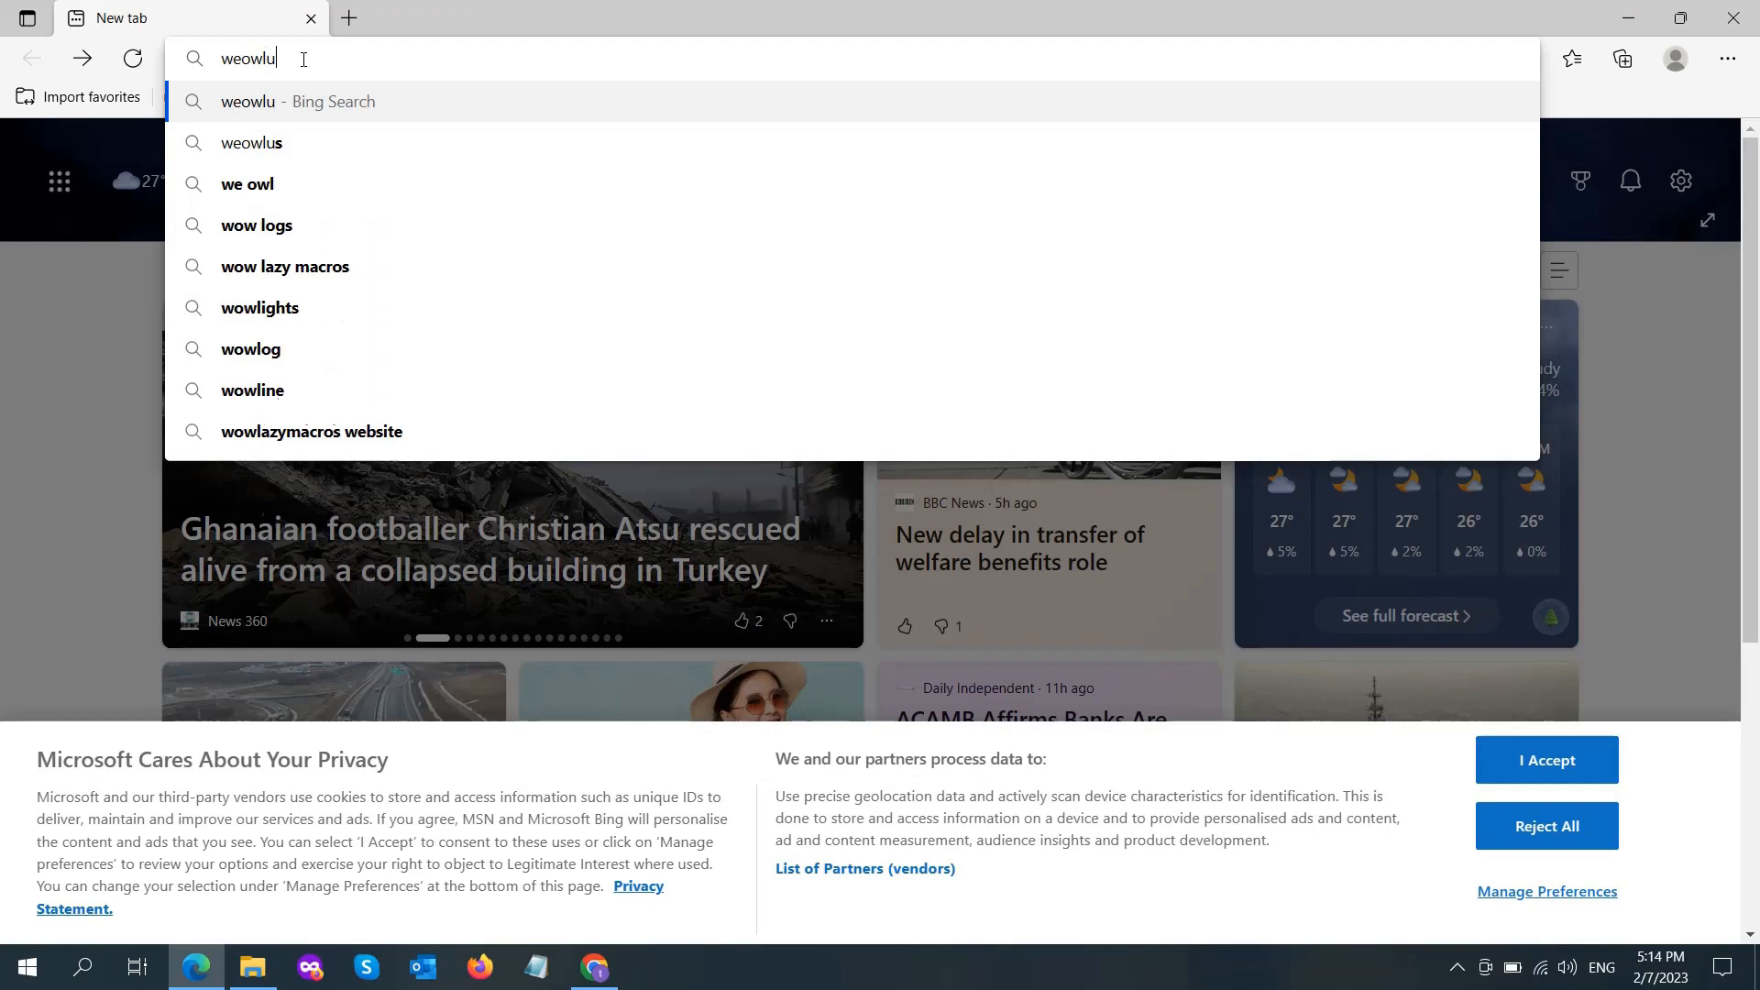
pyautogui.write('s.com')
pyautogui.press('Return')
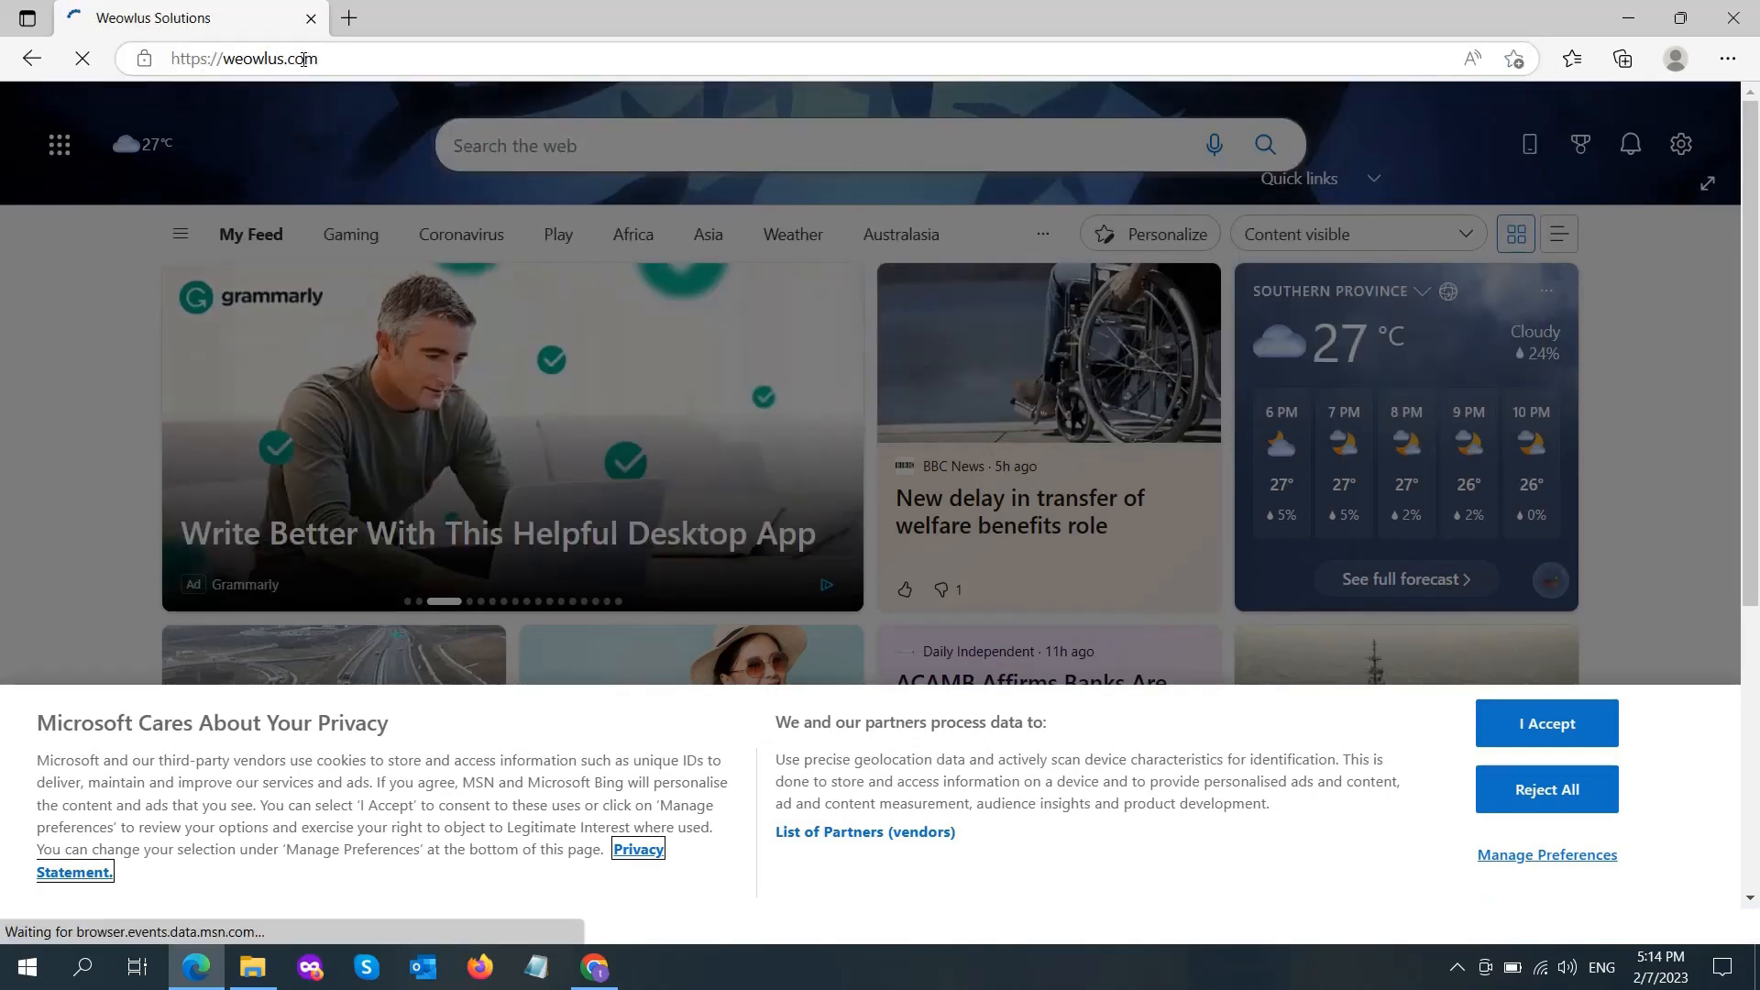
# Step: Extend the site address to weowlus.com/sitemap_index.xml and load the XML sitemap index
pyautogui.click(443, 60)
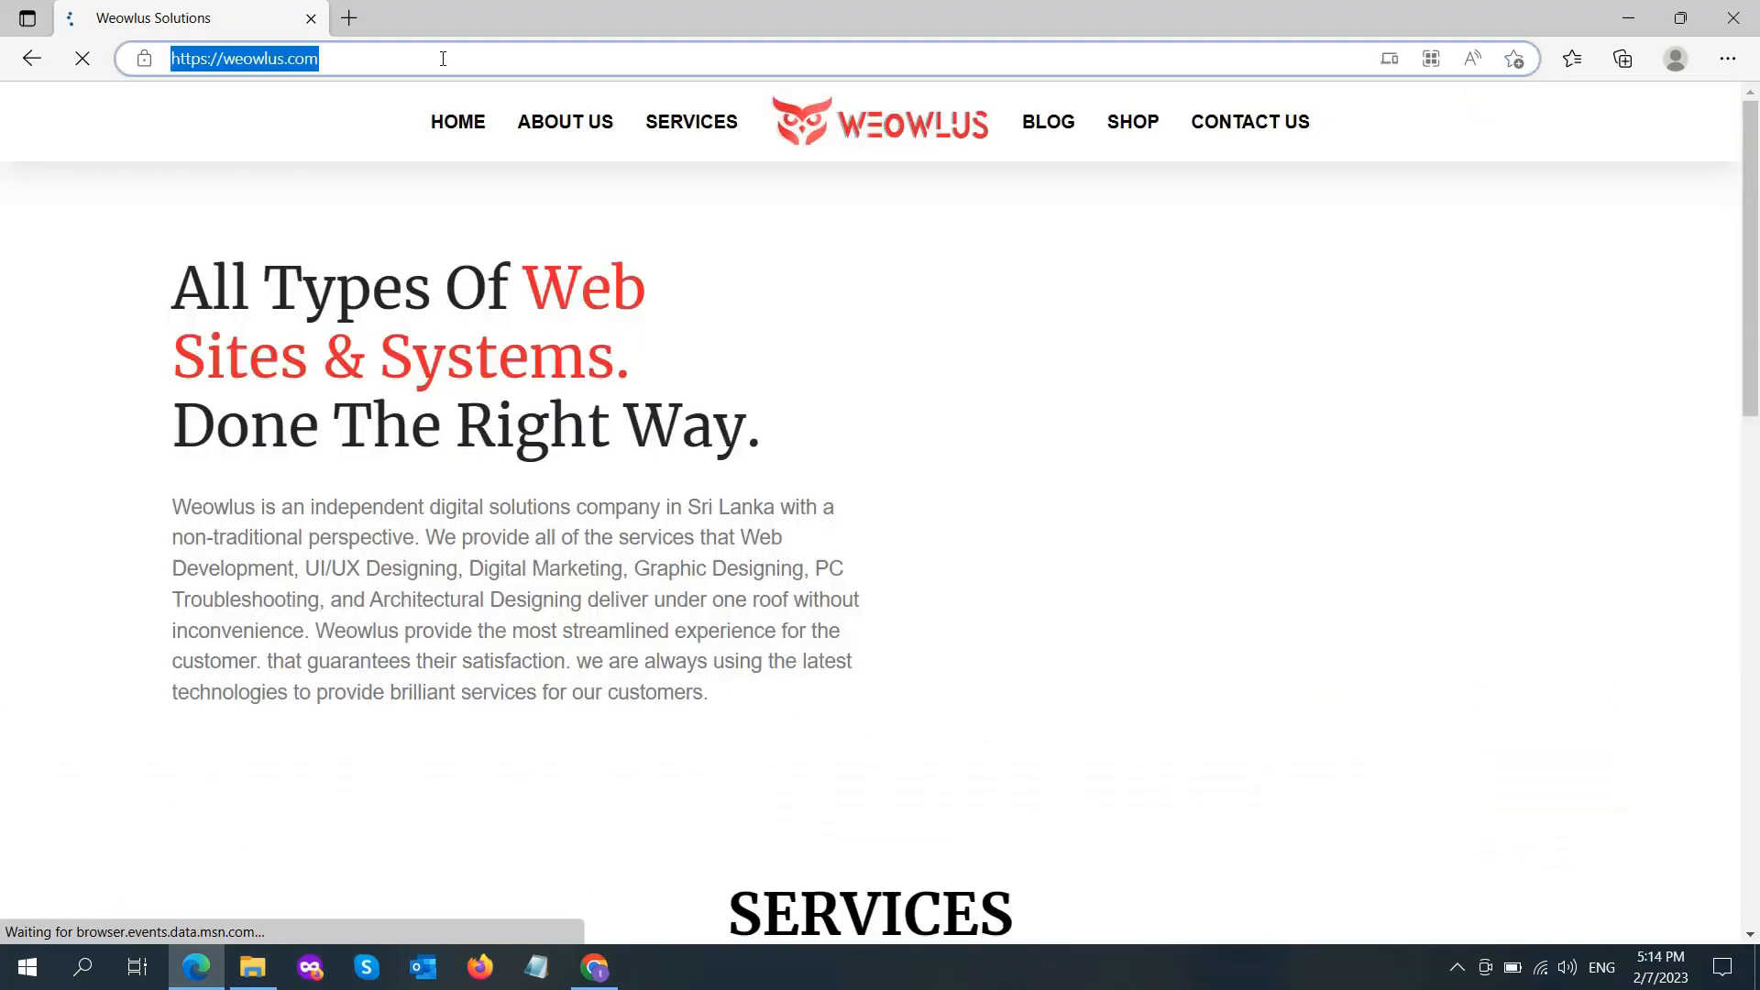
pyautogui.click(493, 59)
pyautogui.write('/')
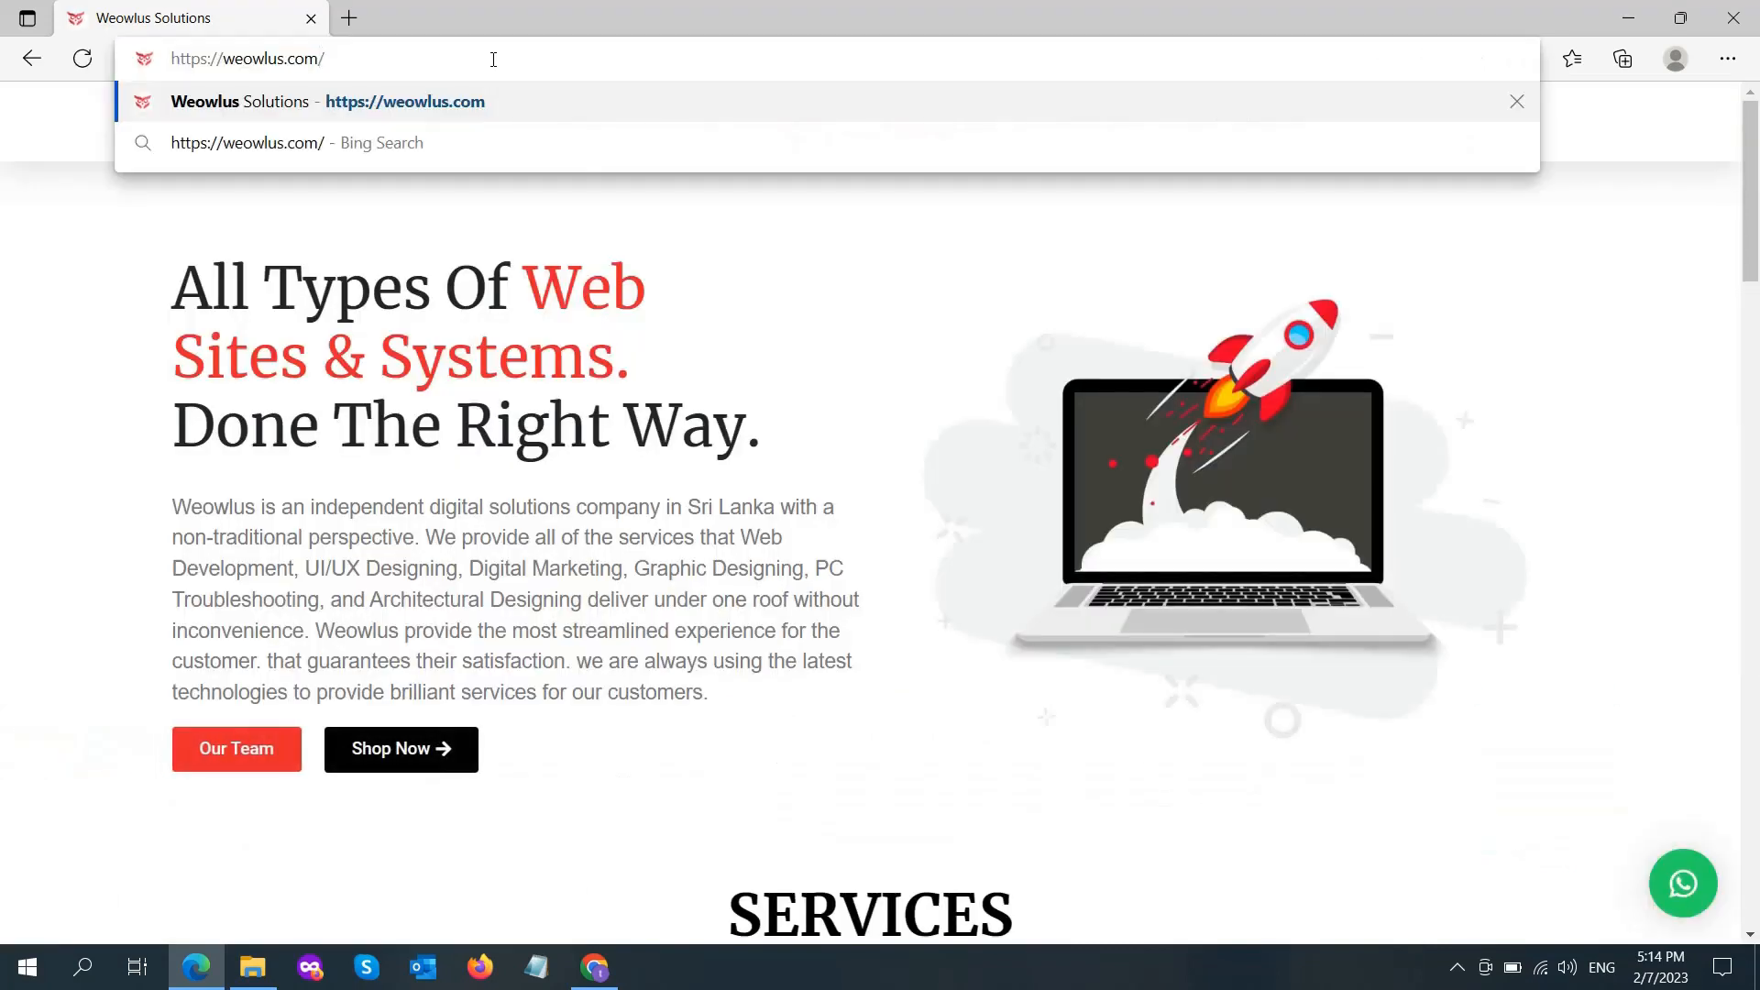
pyautogui.write('site')
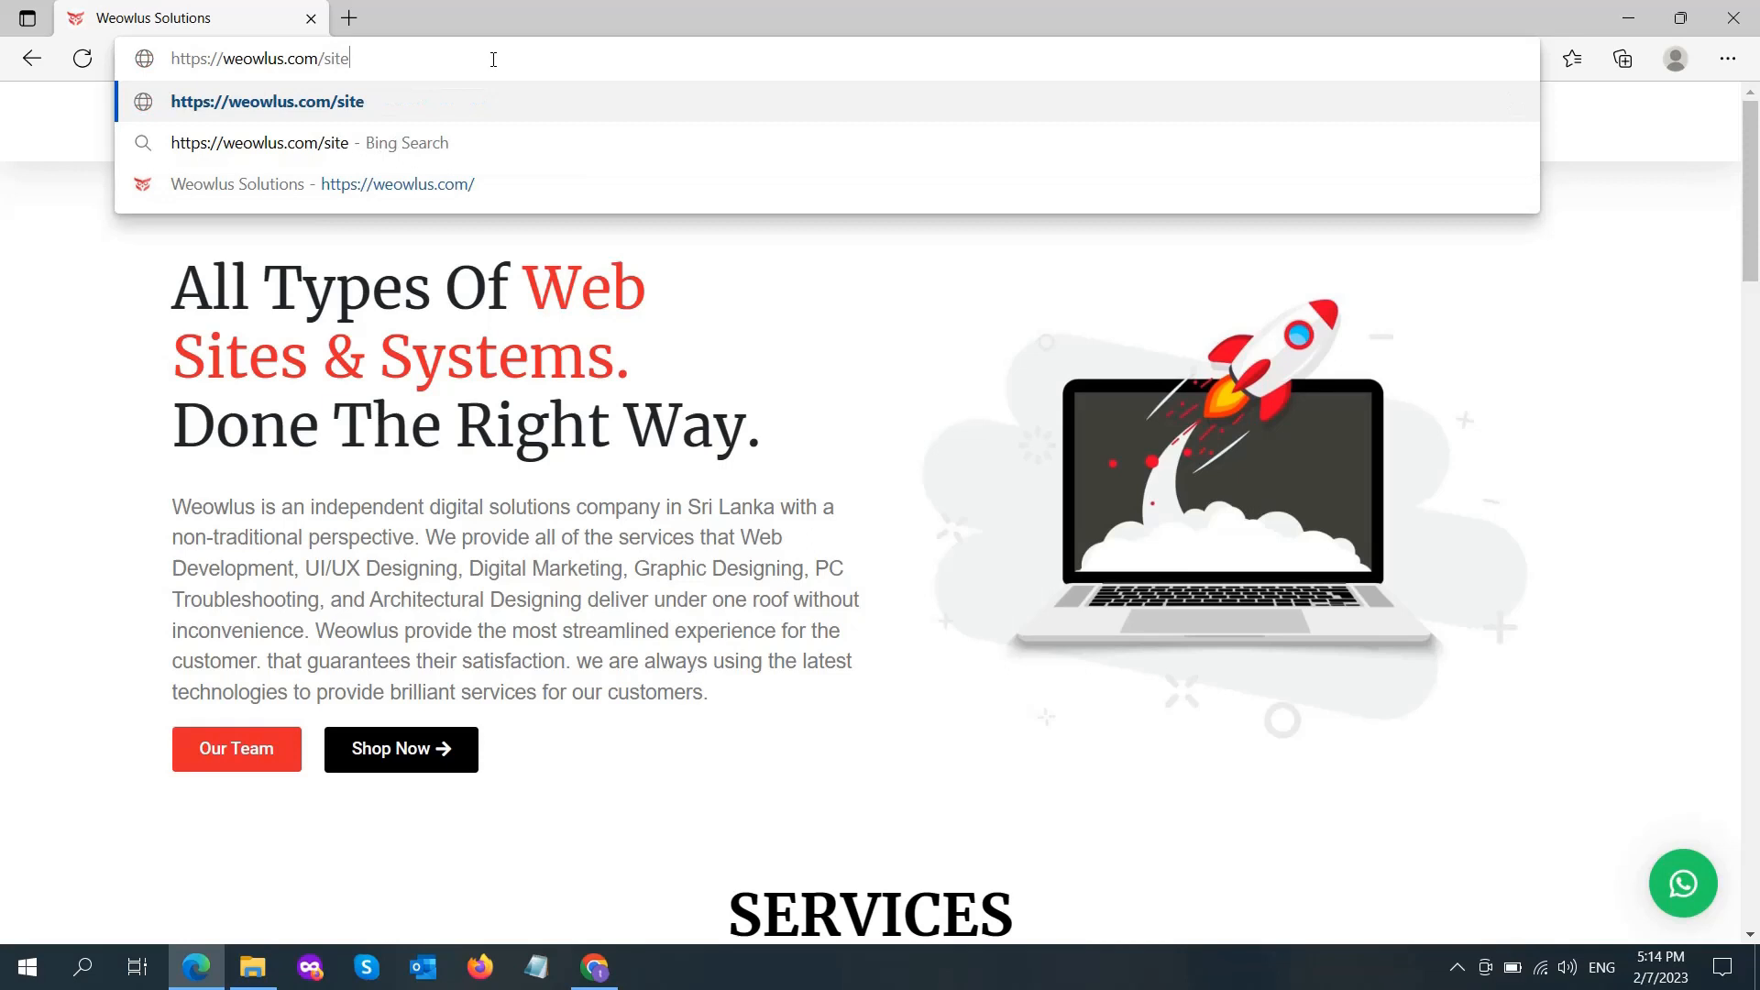
pyautogui.write('map_index.x')
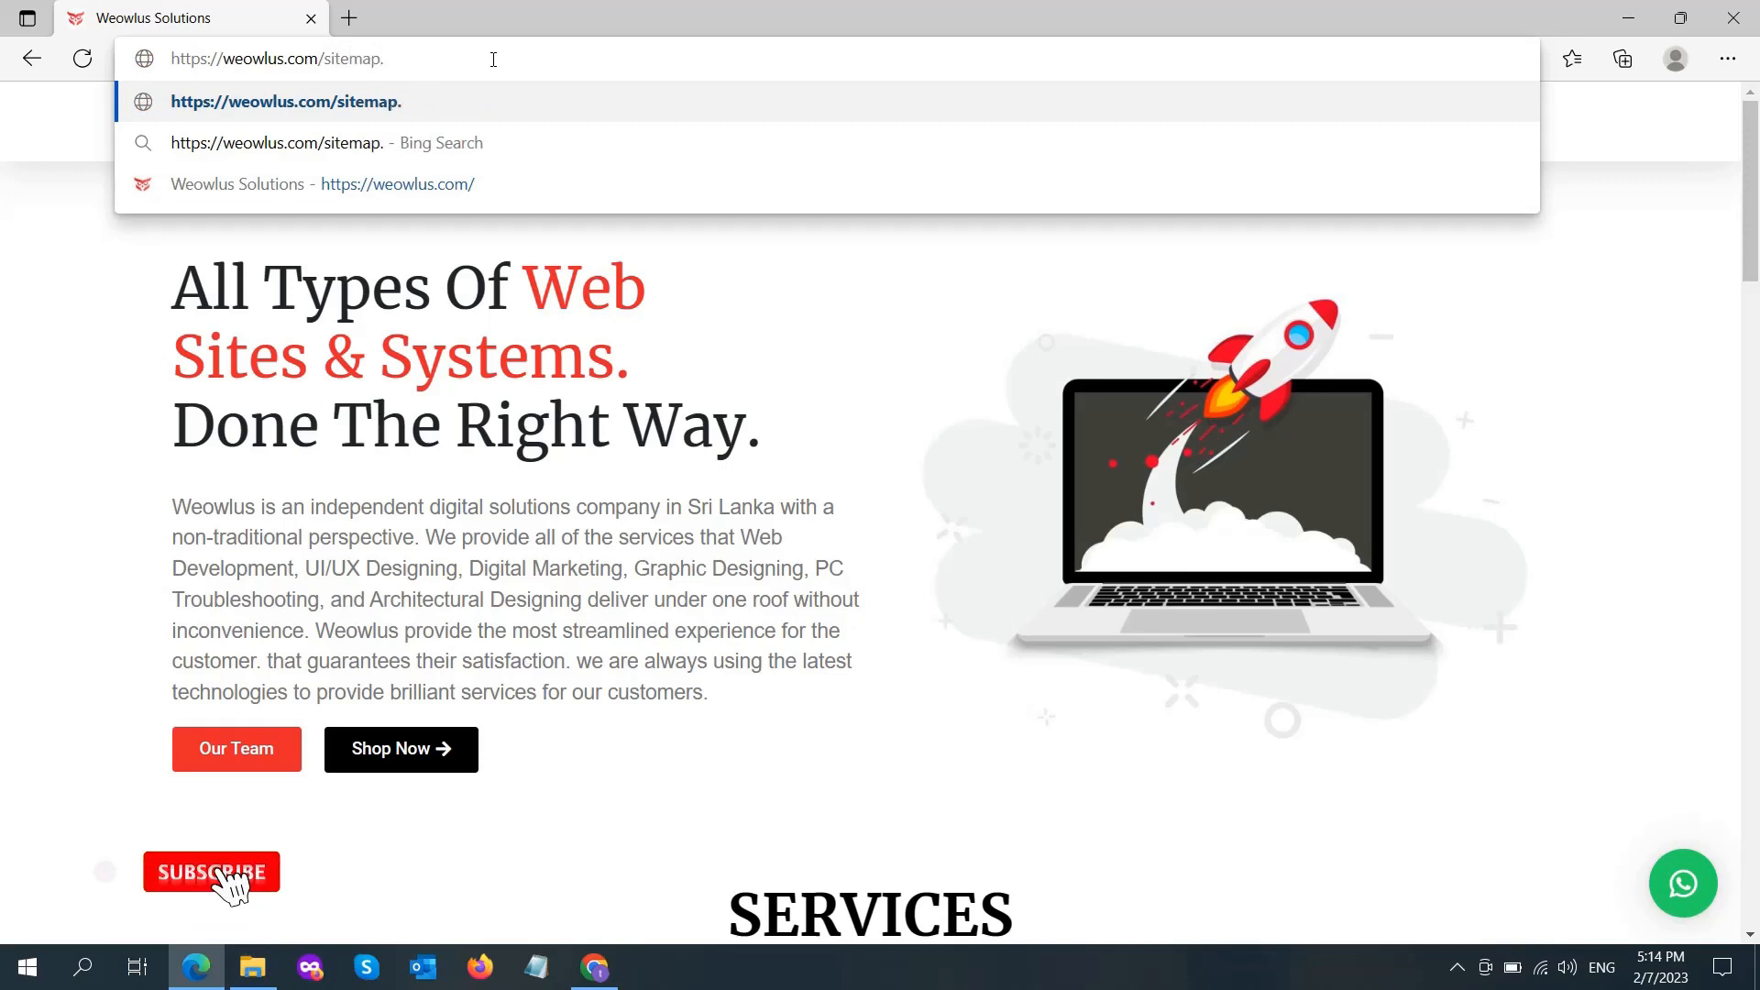
pyautogui.write('ml')
pyautogui.press('Return')
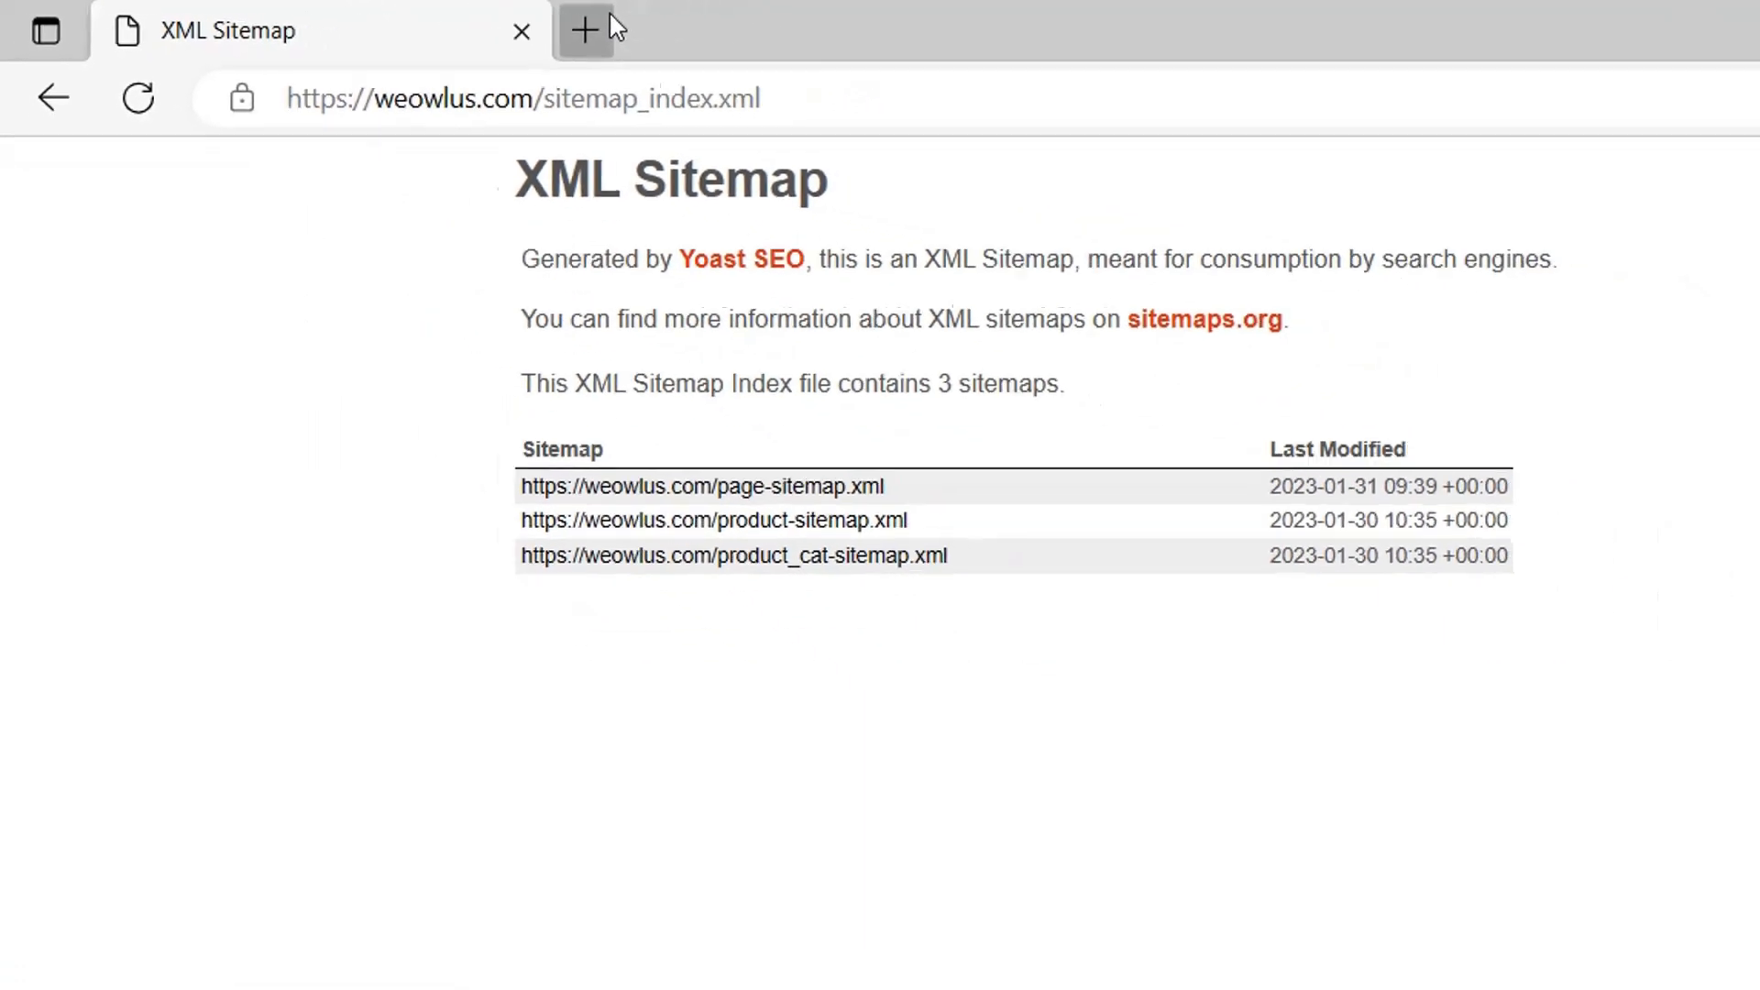
# Step: Open google.com in a new browser tab
pyautogui.click(610, 14)
pyautogui.write('go')
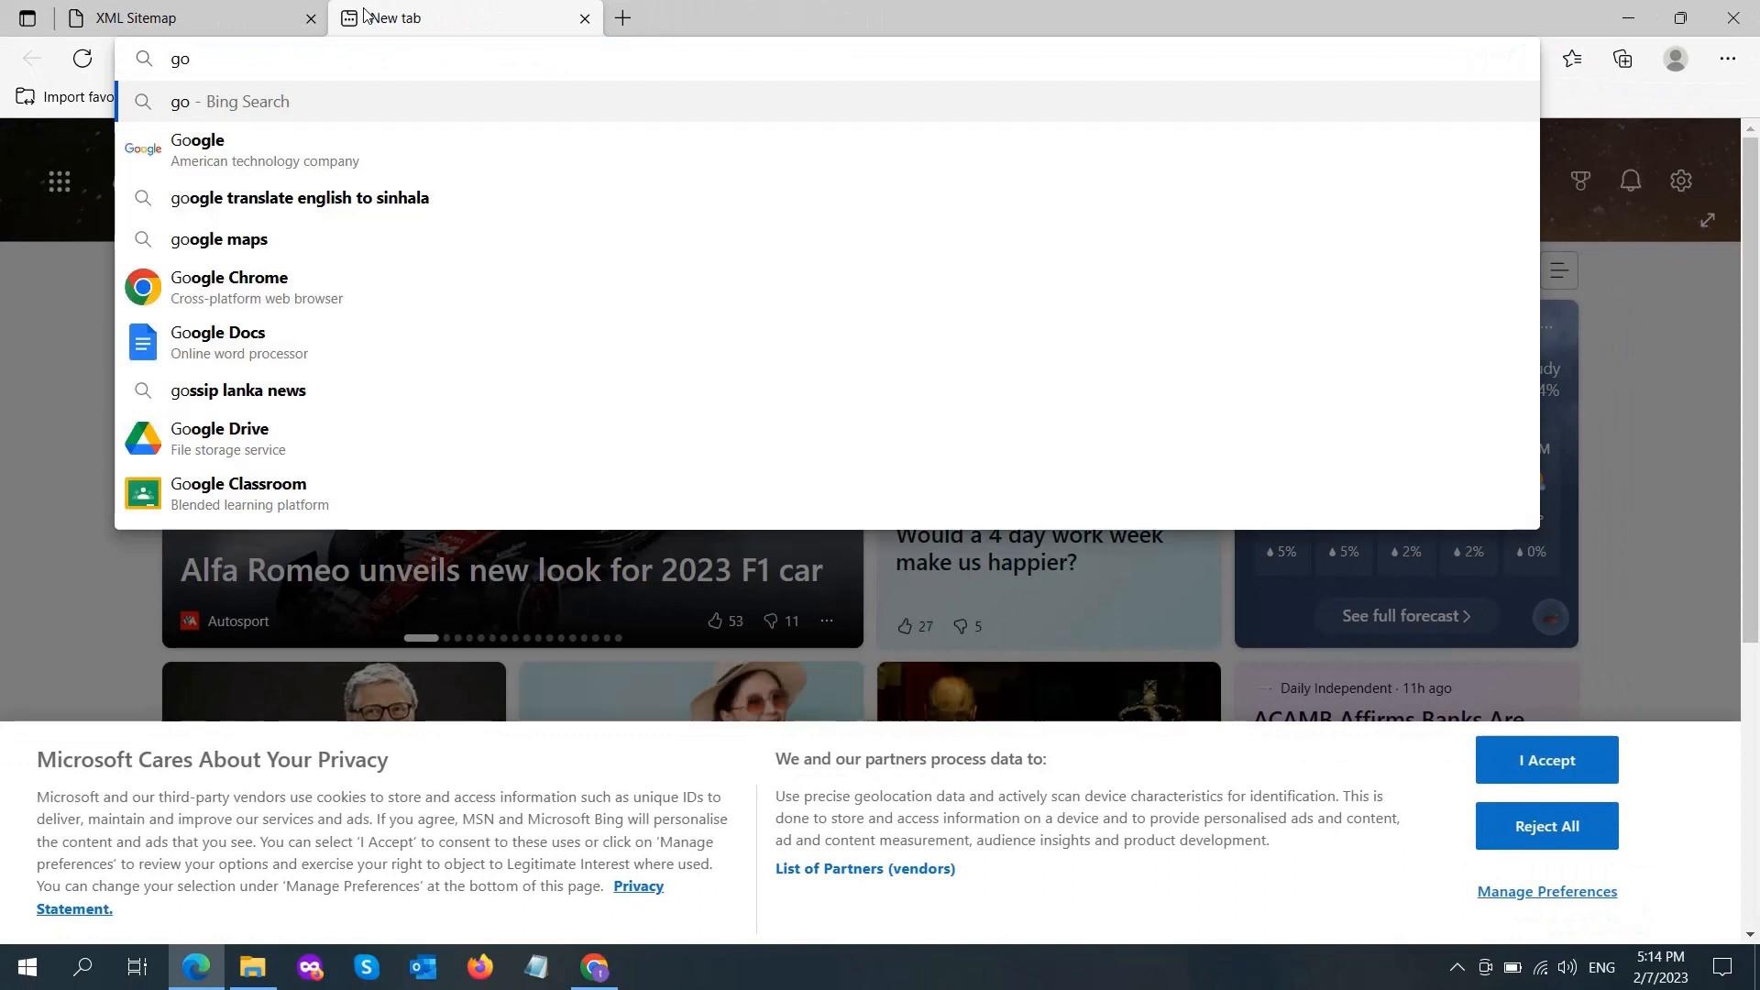
pyautogui.write('ogle.com')
pyautogui.press('Return')
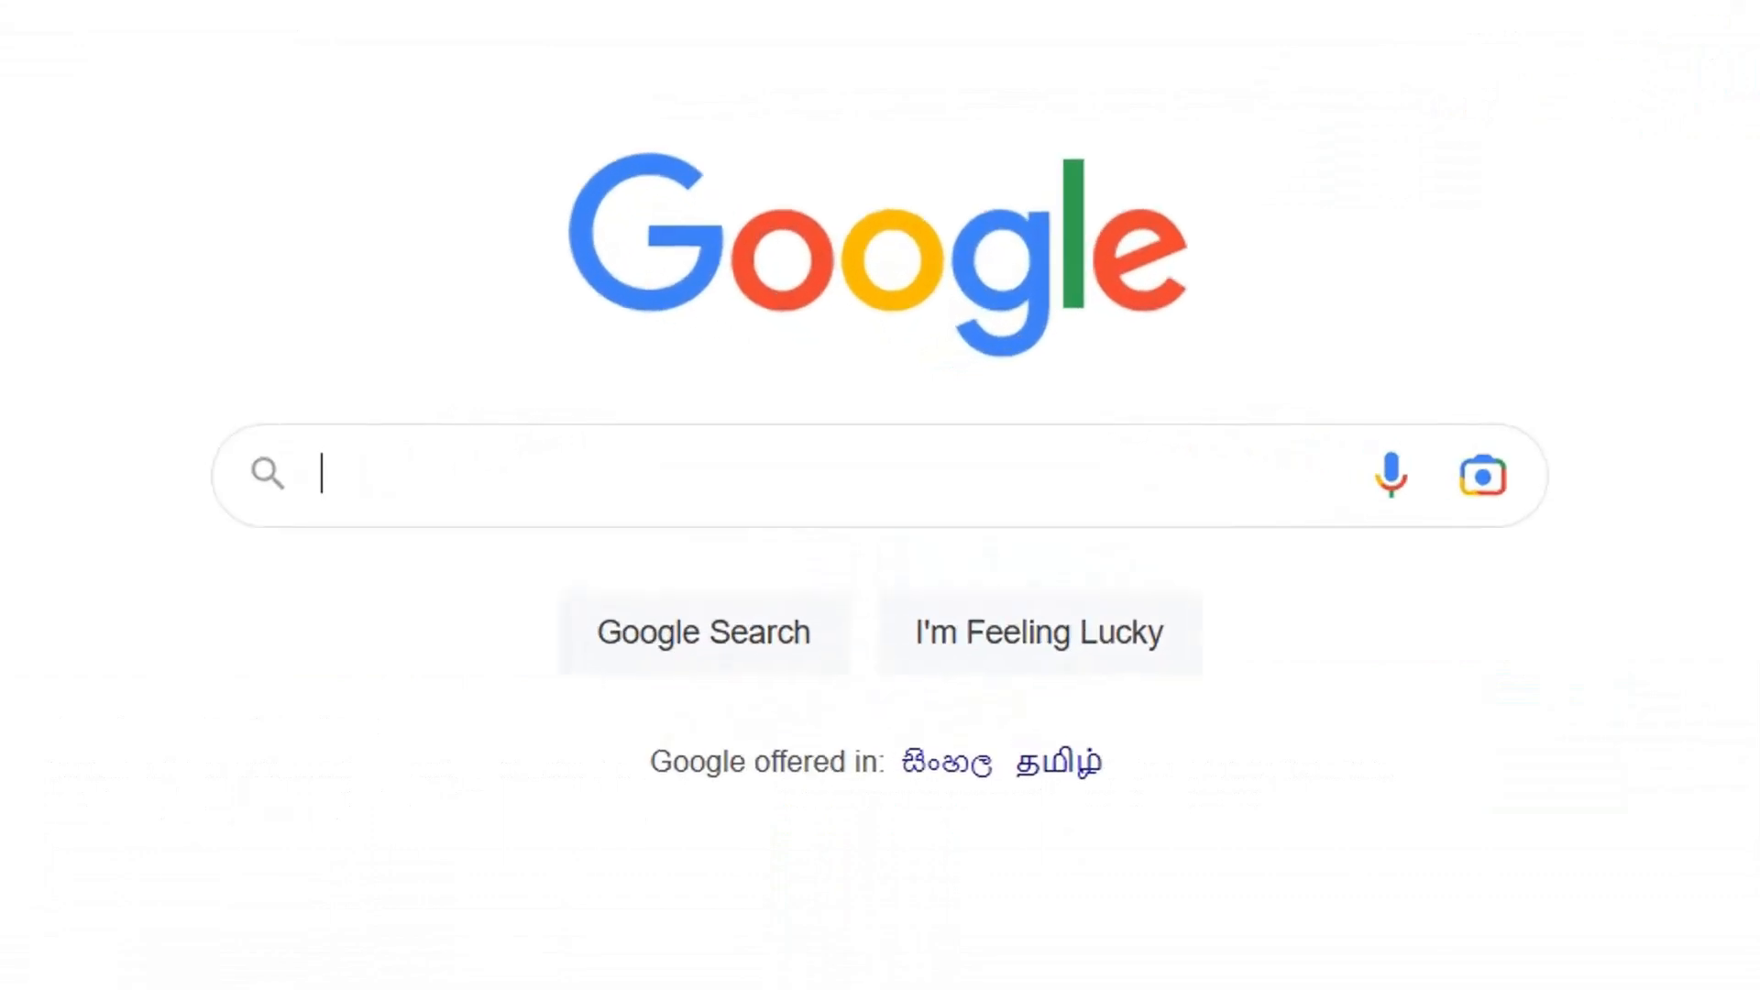
# Step: Search for "google search console", open the Google Search Console result and start using the service
pyautogui.write('googl s')
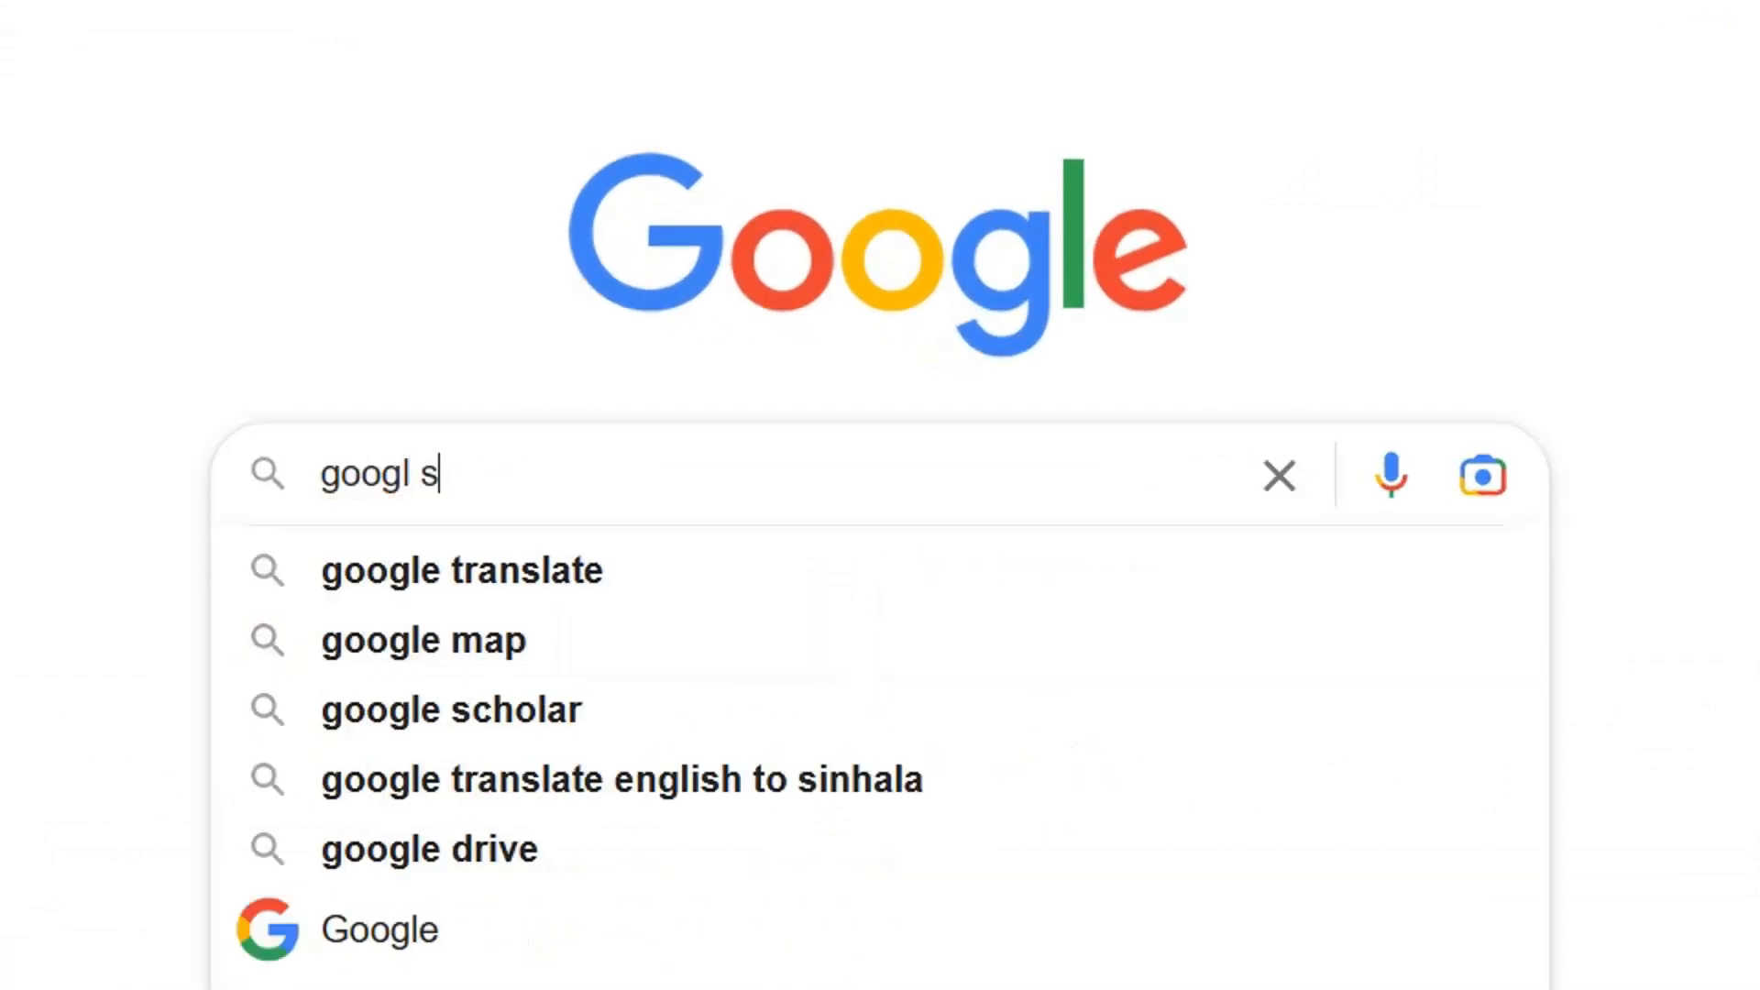
pyautogui.write('ea')
pyautogui.press('Down')
pyautogui.press('Down')
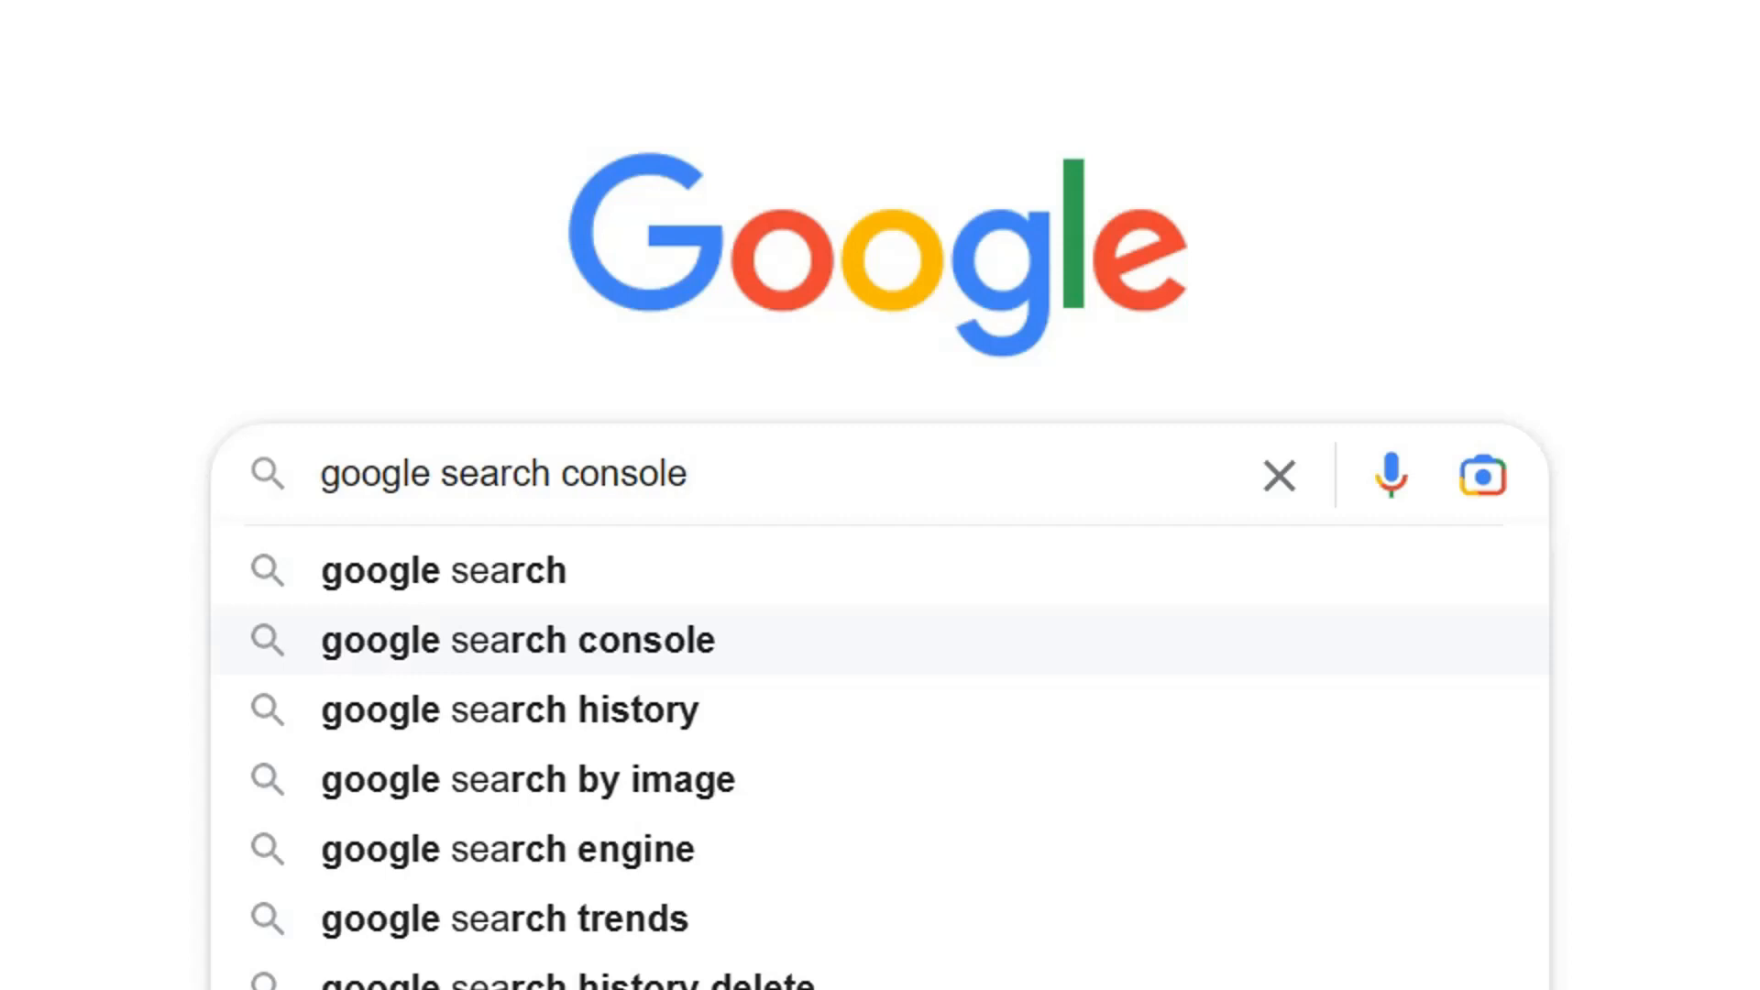
pyautogui.press('Return')
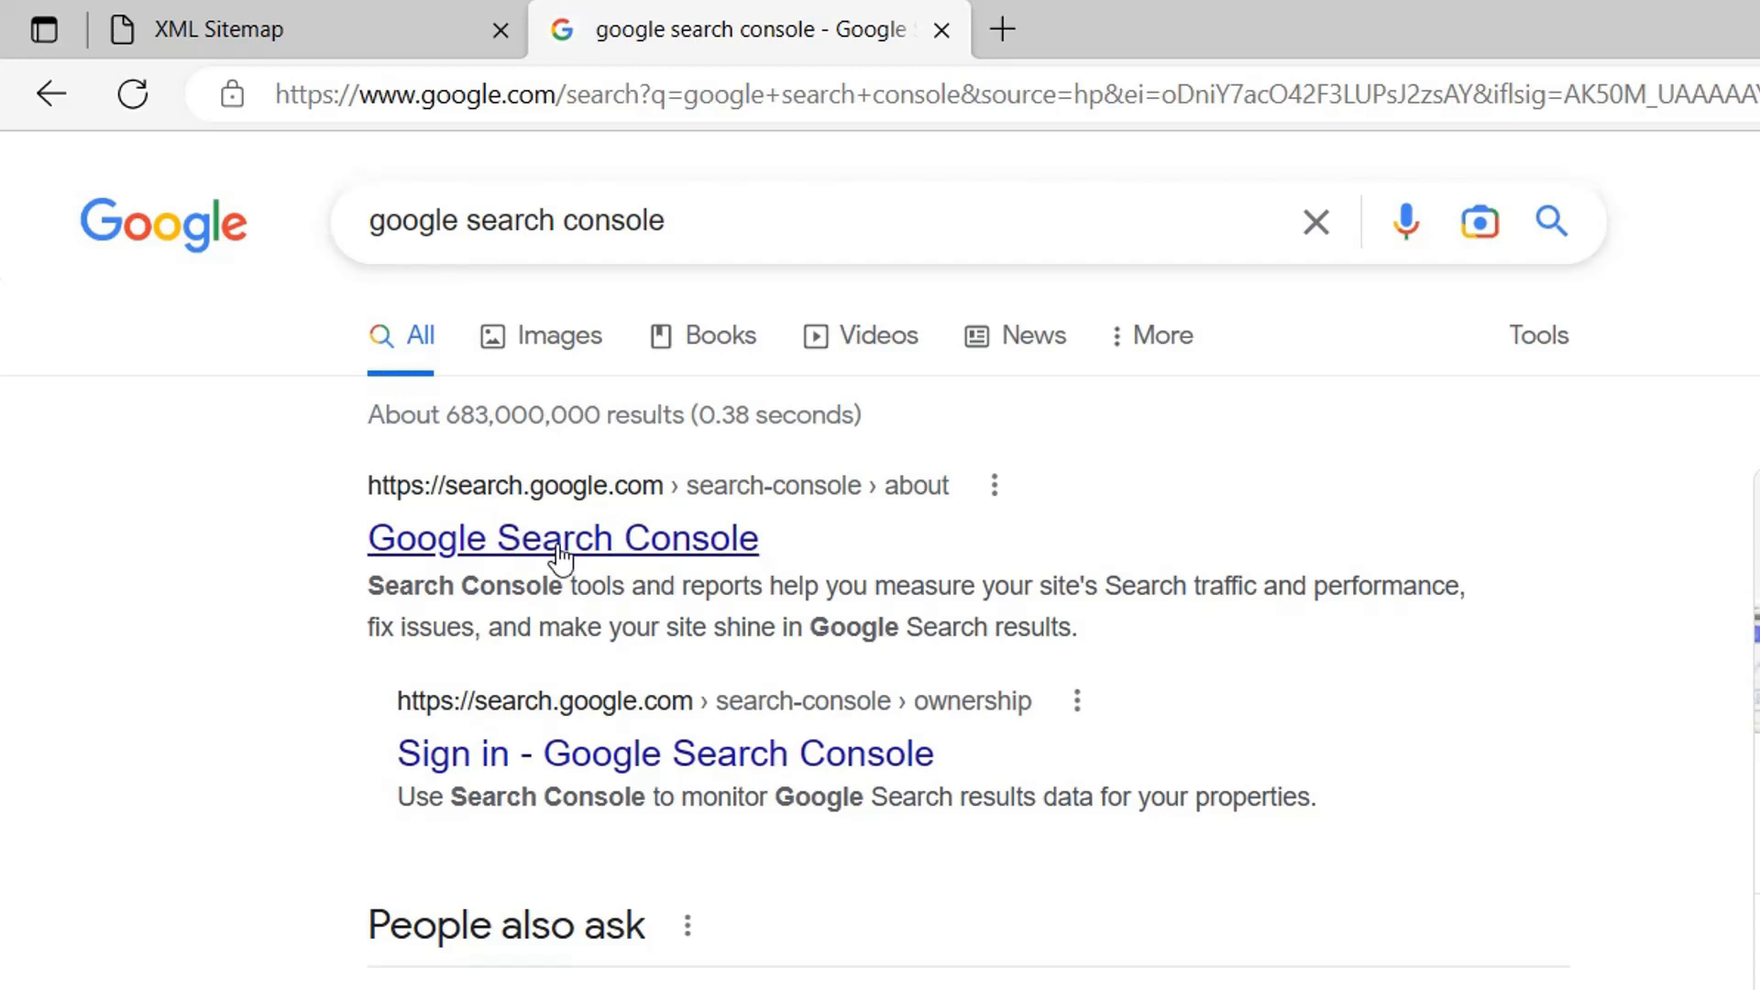
pyautogui.click(561, 550)
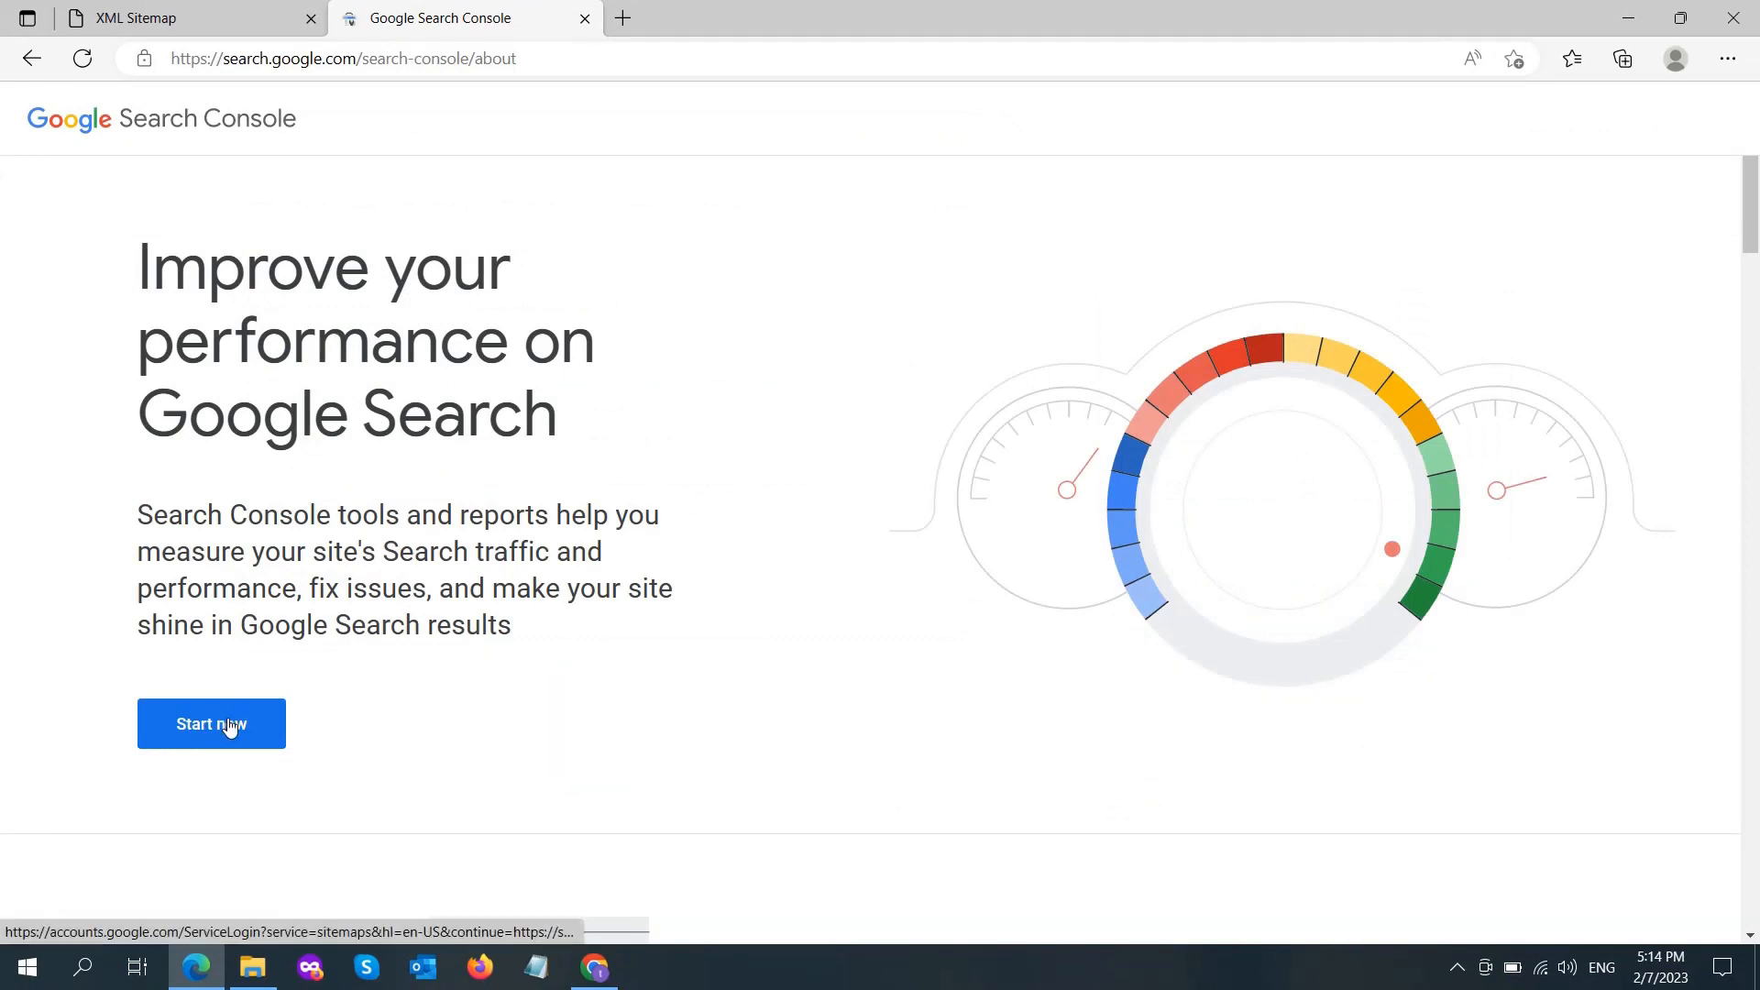
pyautogui.click(229, 725)
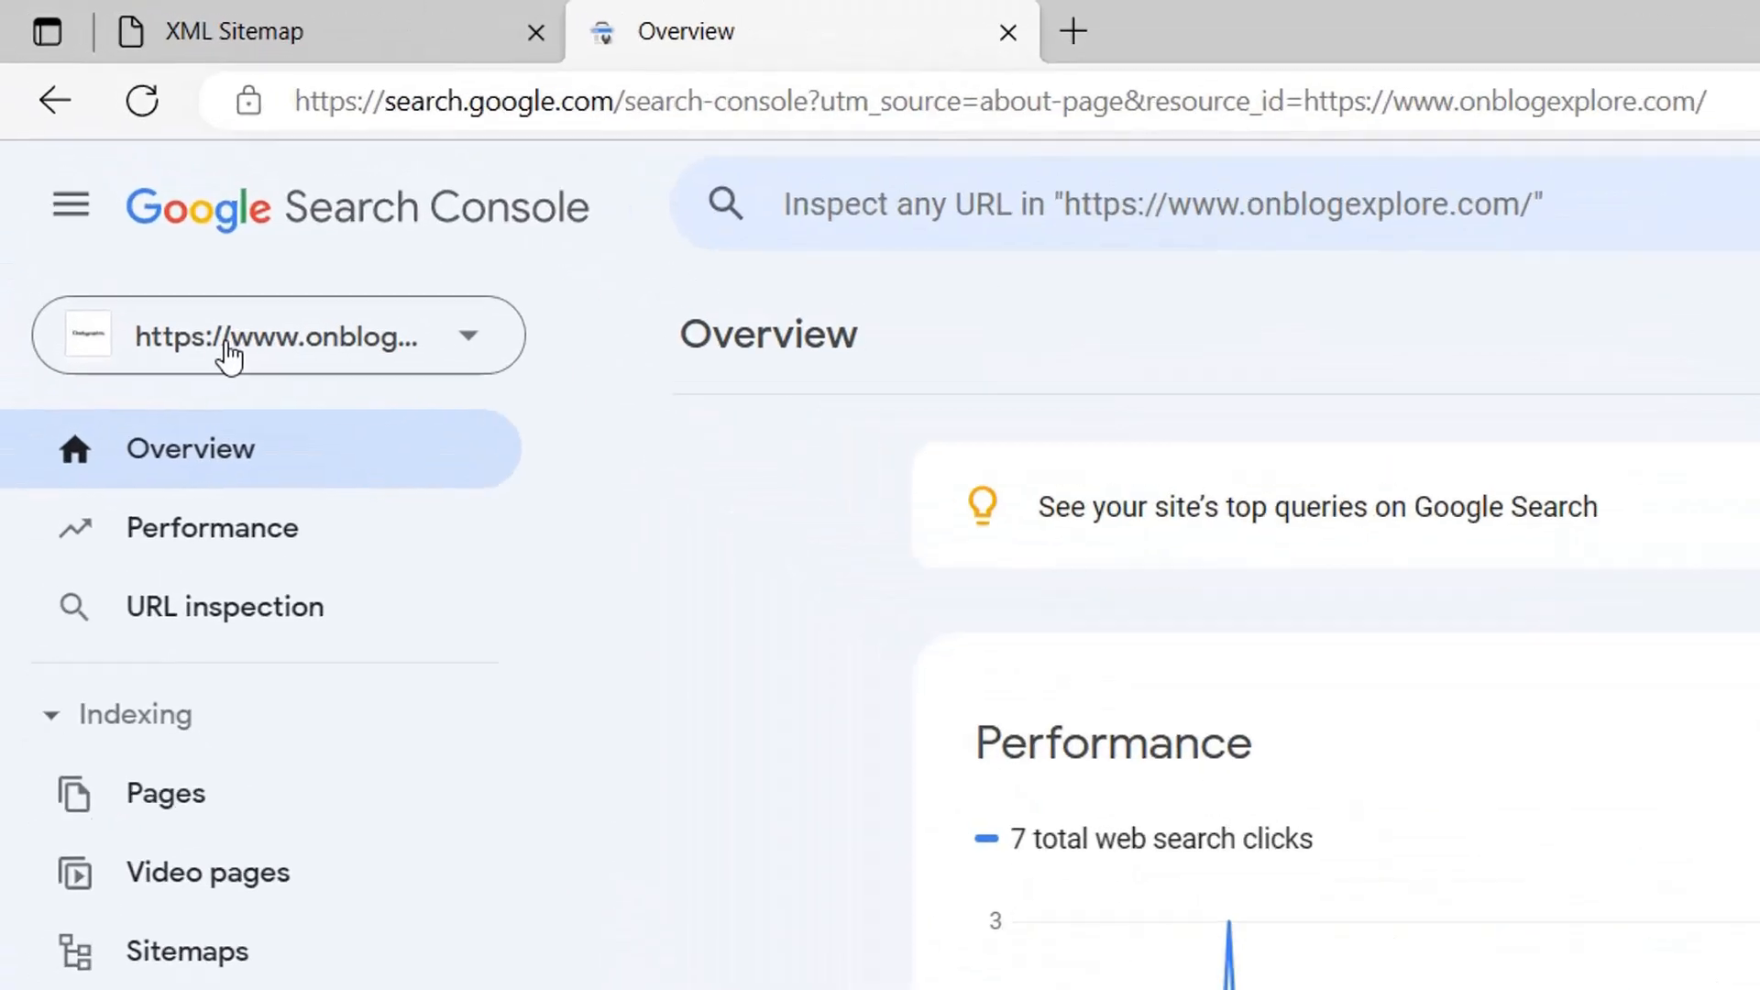
pyautogui.click(376, 353)
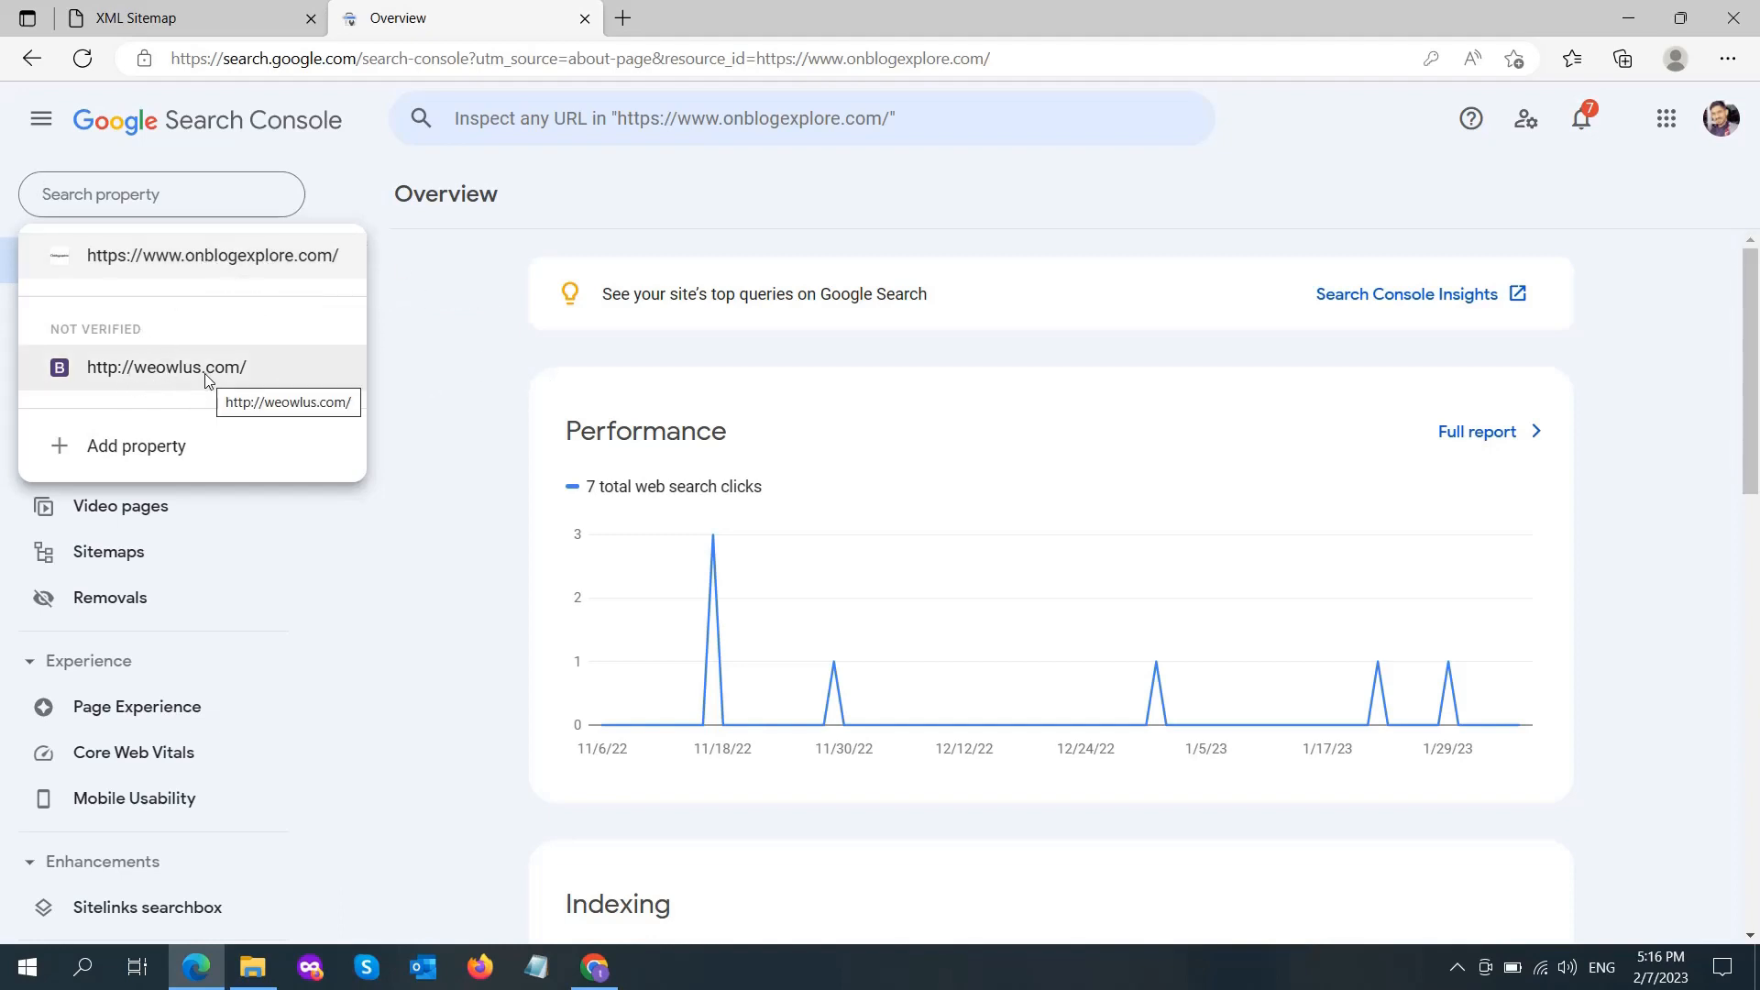
pyautogui.rightClick(158, 367)
pyautogui.click(106, 372)
pyautogui.click(106, 366)
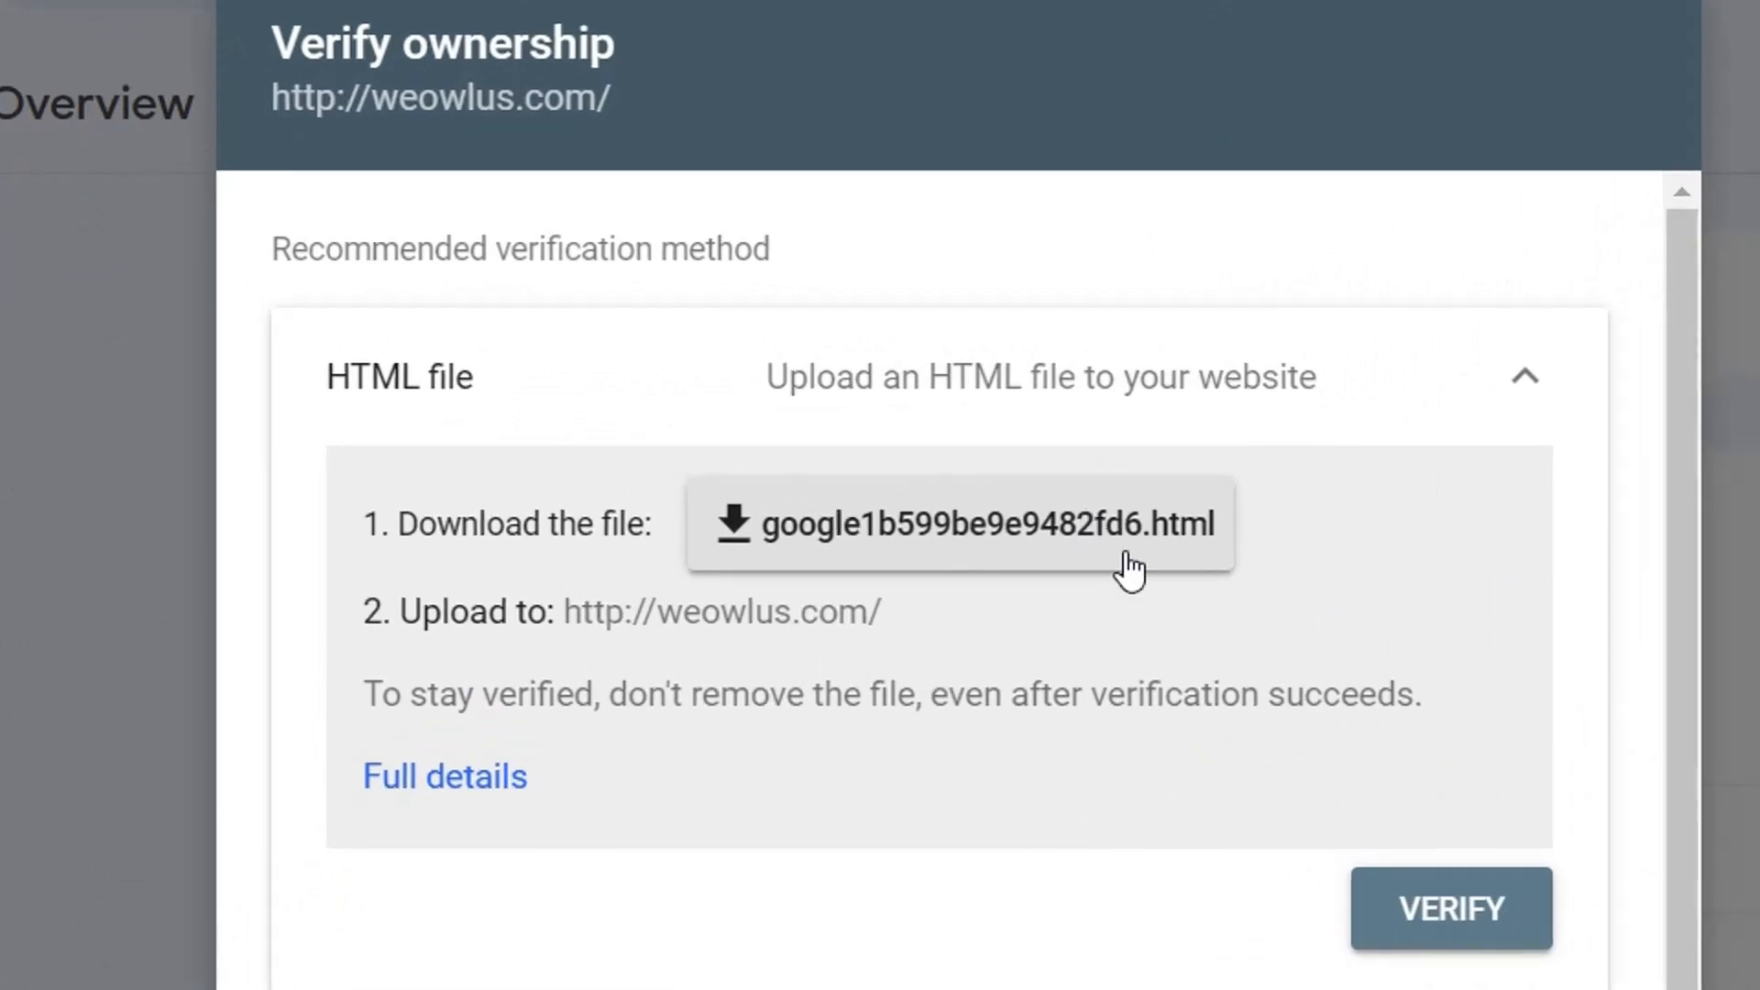
pyautogui.moveTo(539, 519); pyautogui.dragTo(607, 523)
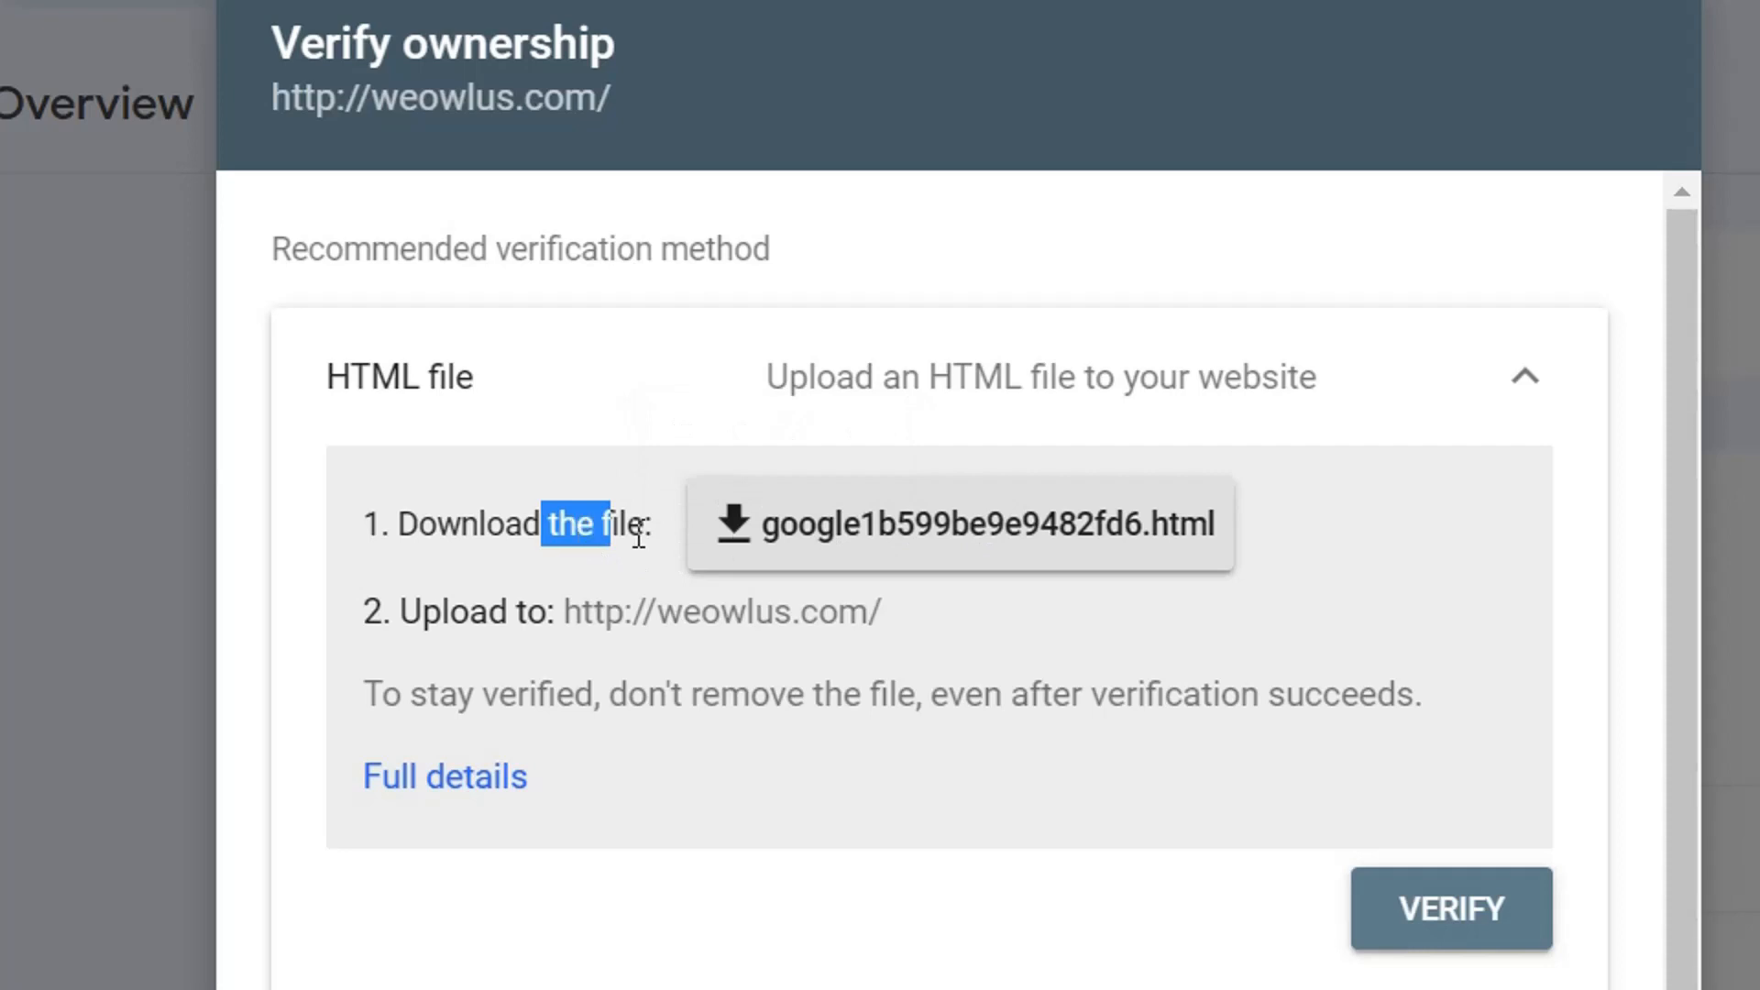
pyautogui.click(569, 530)
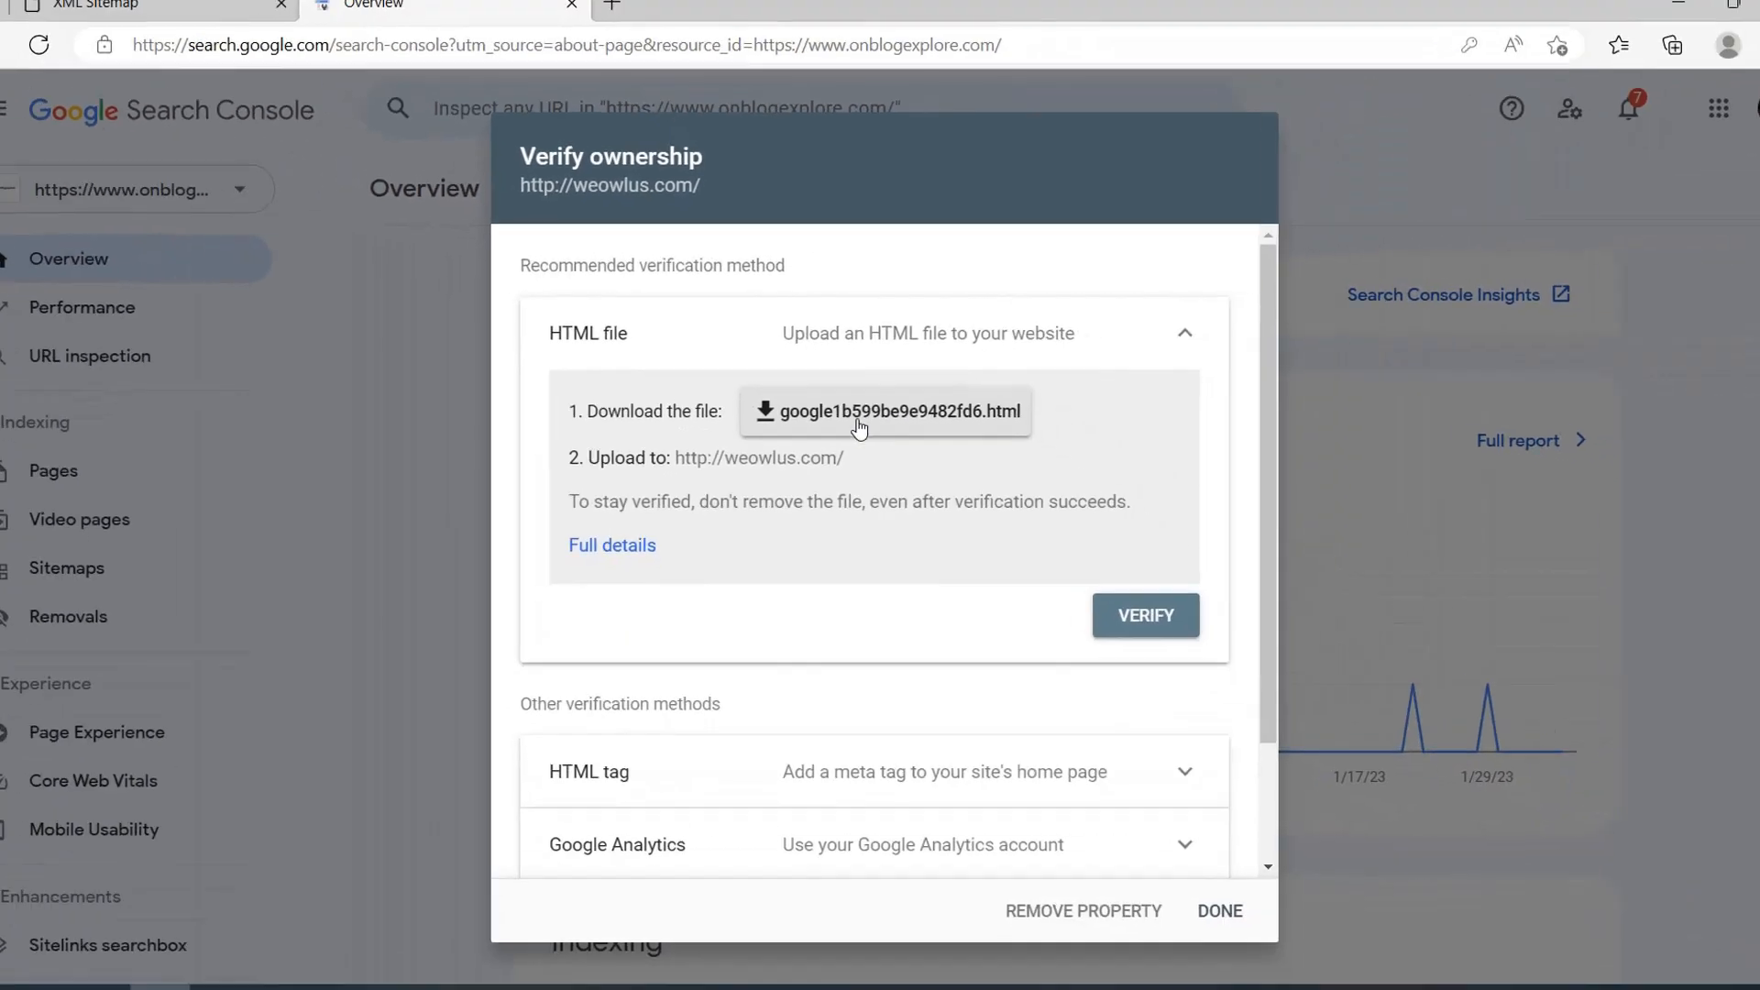
pyautogui.click(902, 541)
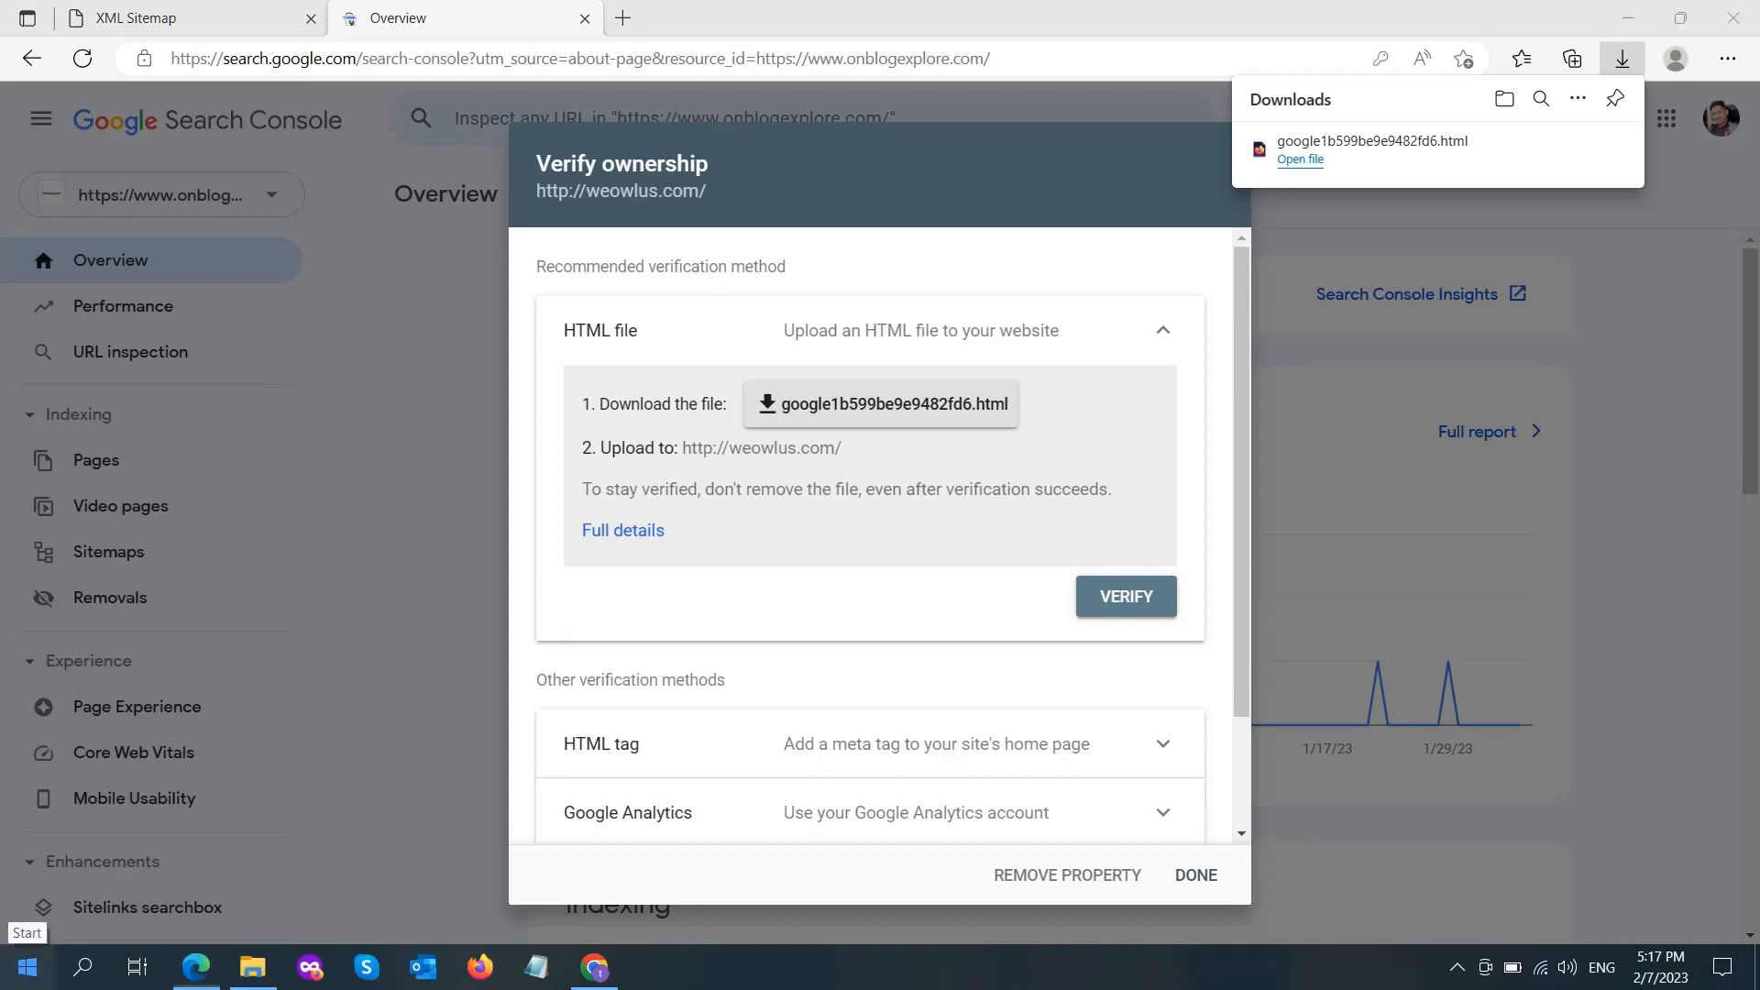
# Step: Launch FileZilla and connect to the saved Weowlus server from the site manager
pyautogui.click(28, 967)
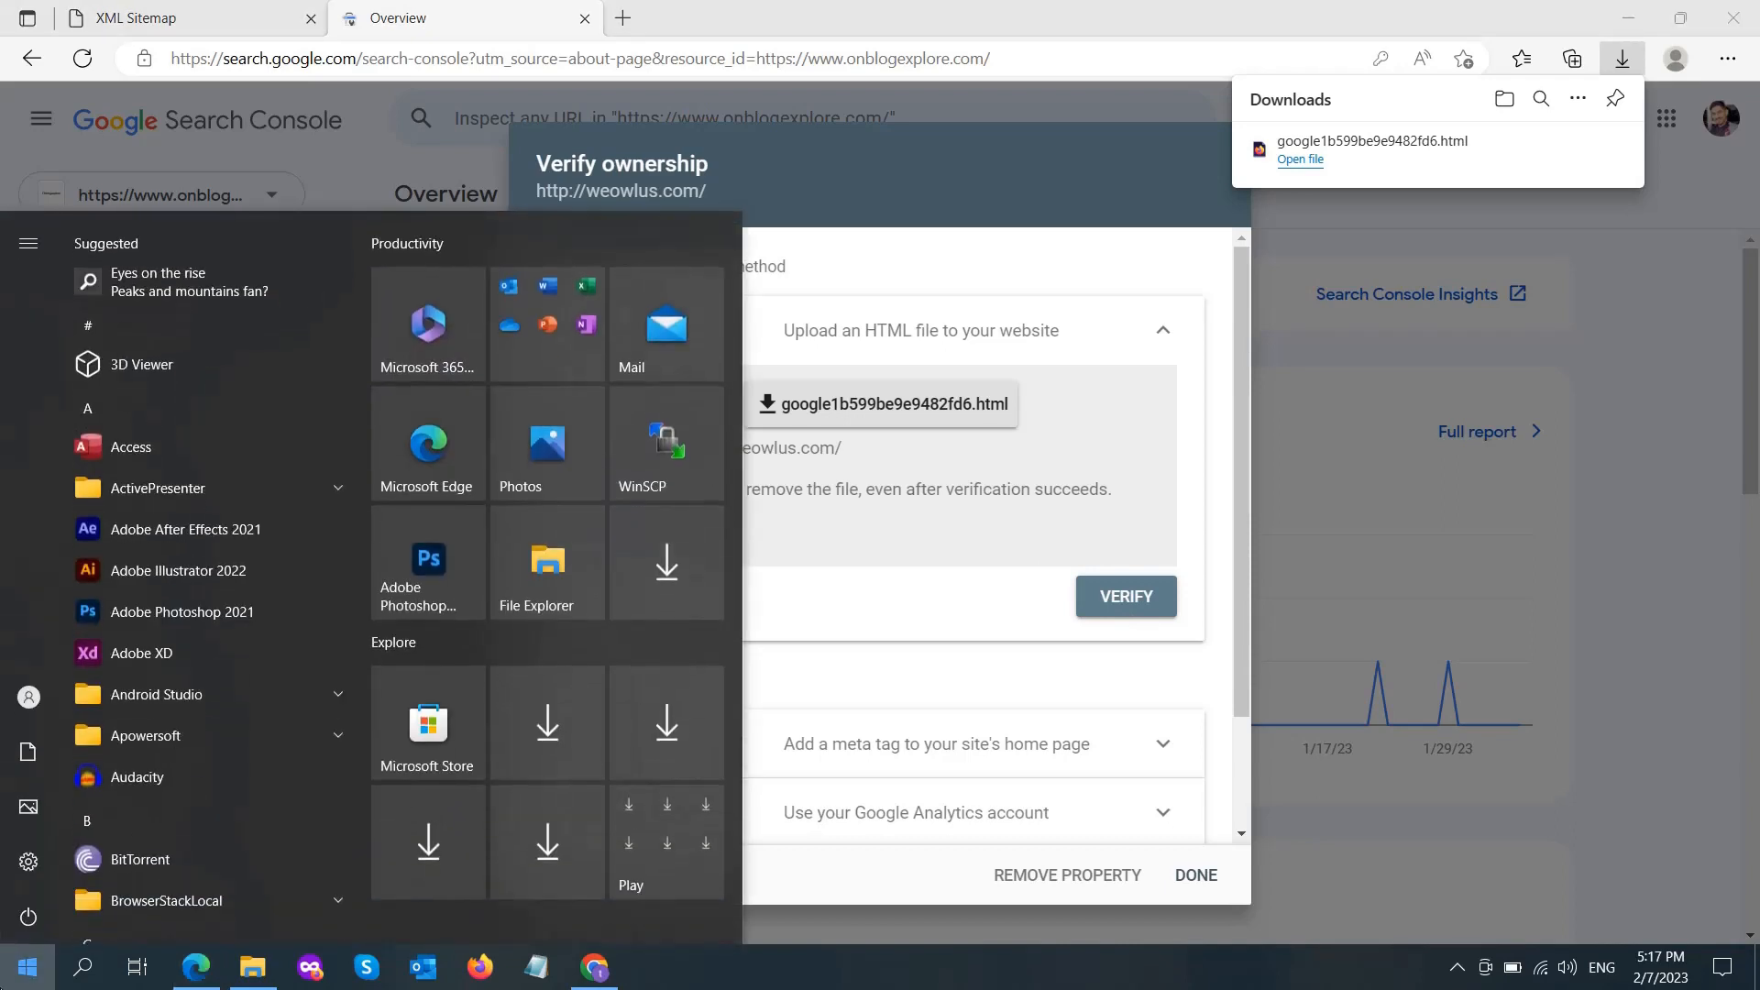
pyautogui.write('ftp')
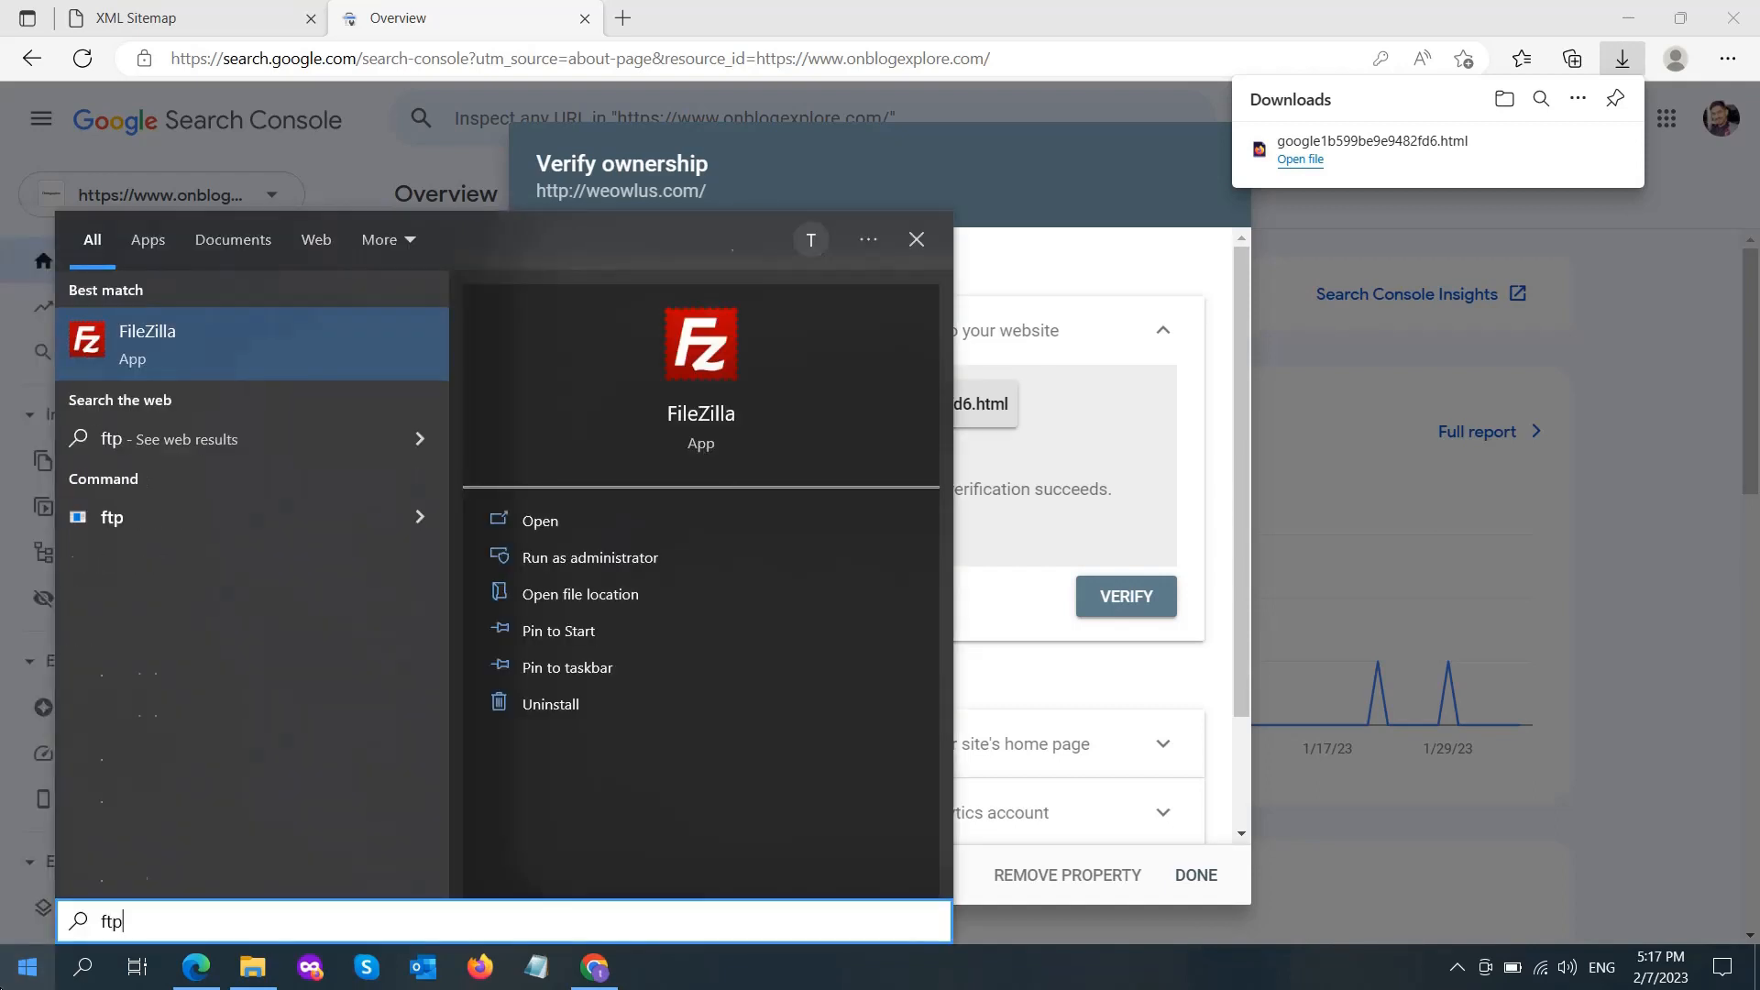
pyautogui.click(200, 350)
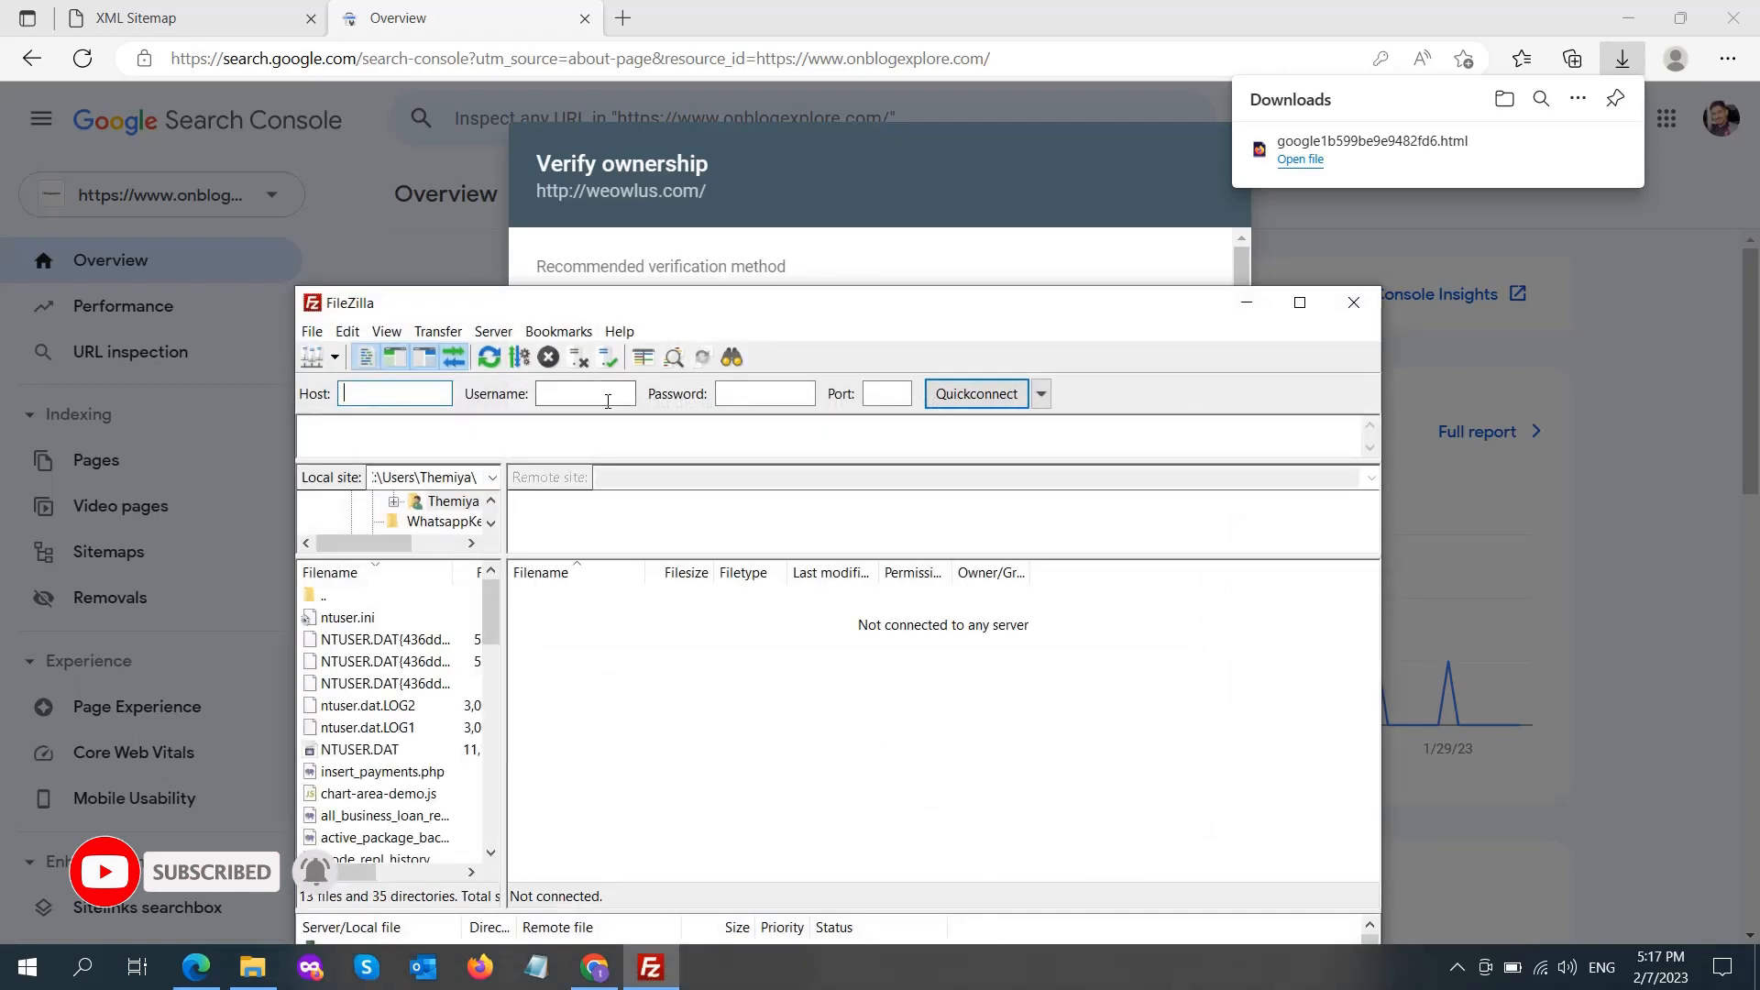
pyautogui.moveTo(439, 307); pyautogui.dragTo(556, 271)
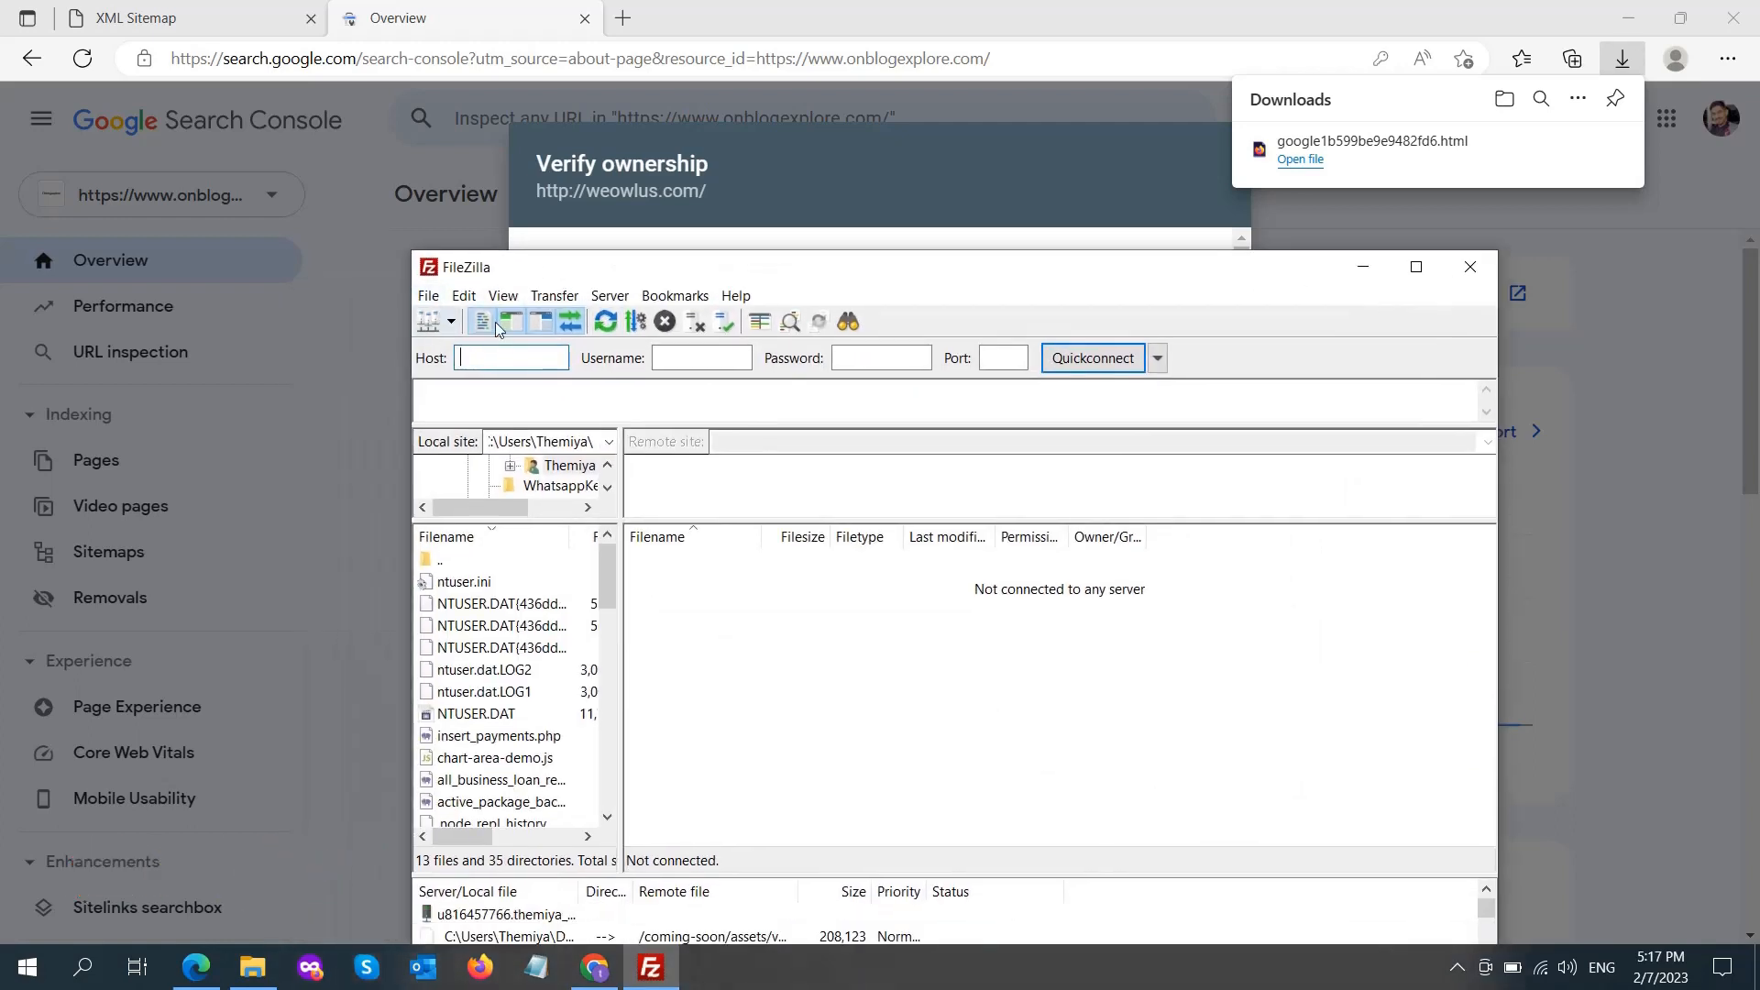
pyautogui.click(437, 329)
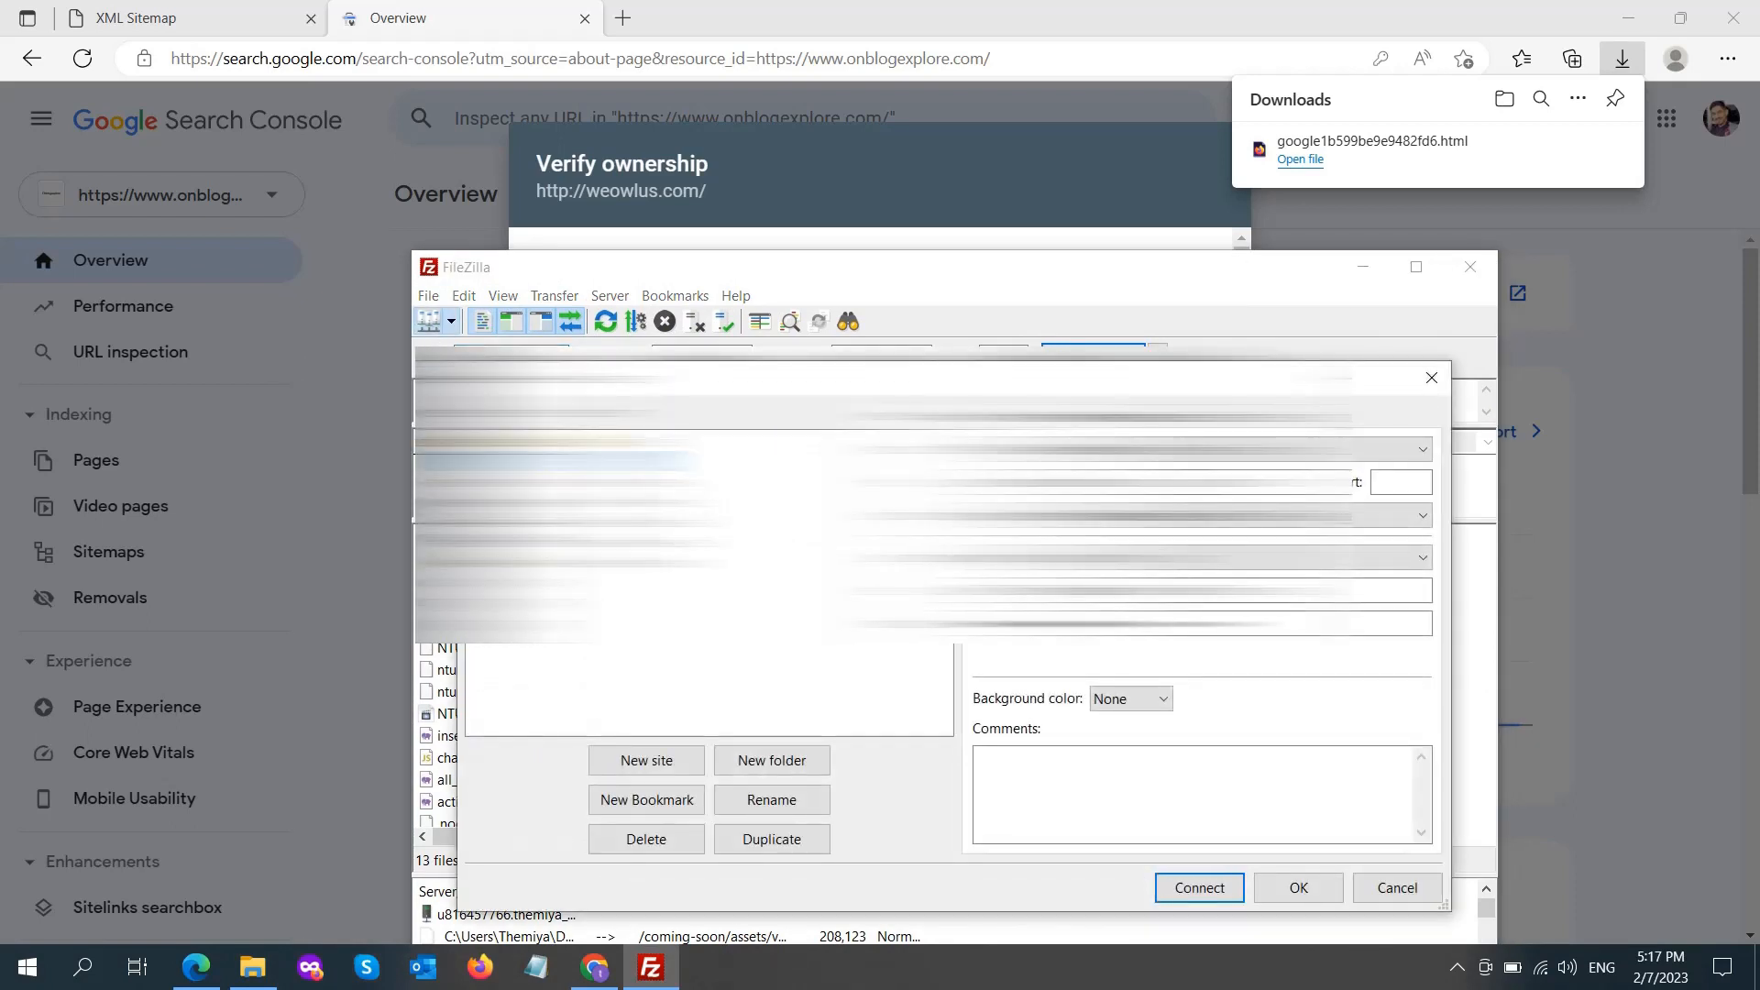
pyautogui.click(1189, 888)
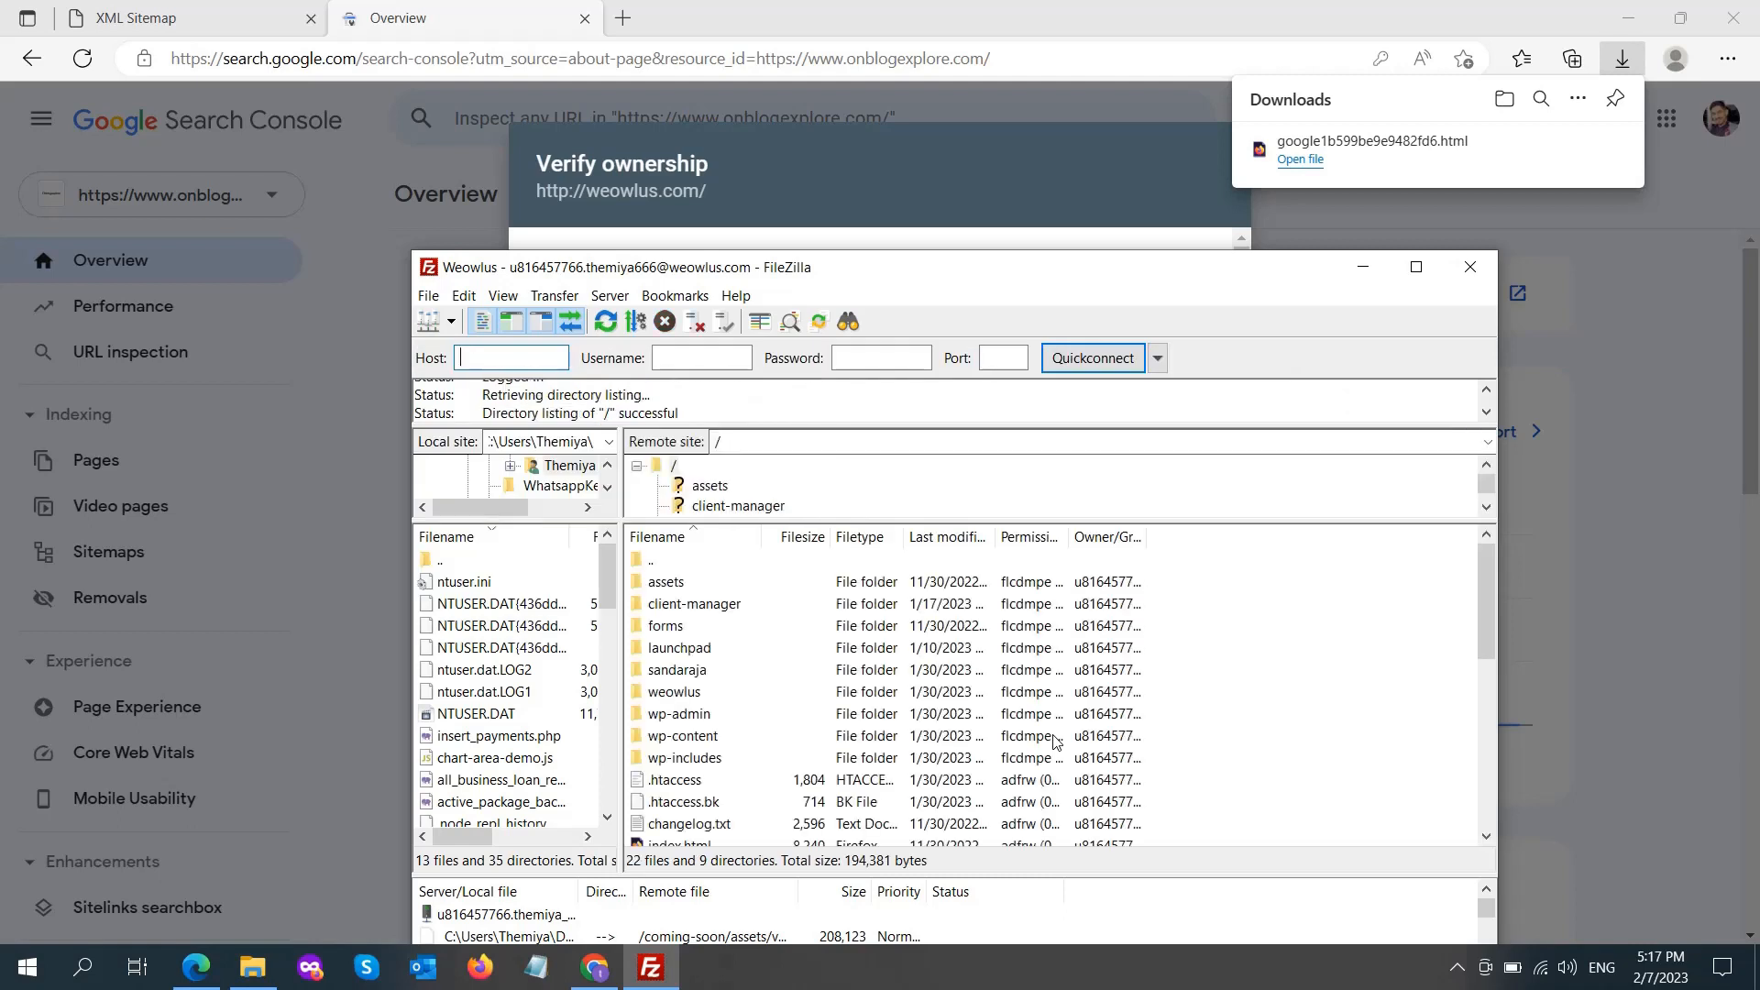
# Step: Upload the HTML verification file from the Downloads folder to the root directory of the Weowlus server
pyautogui.scroll(-6, 862, 742)
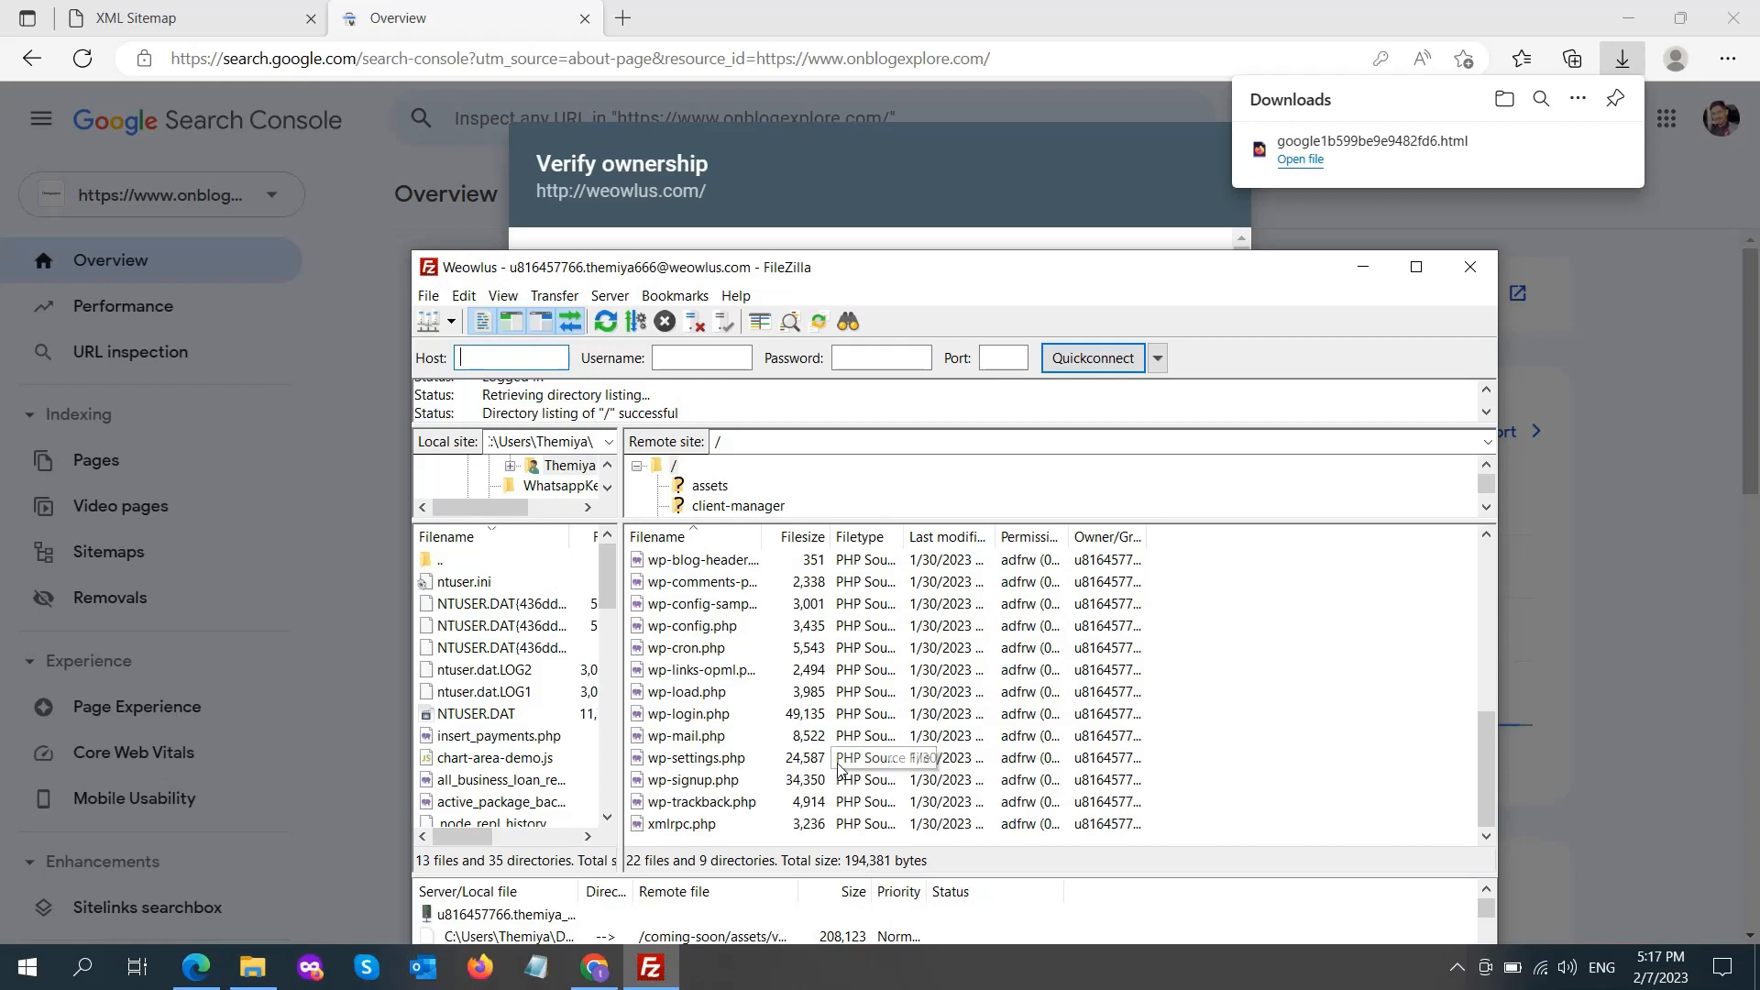
pyautogui.scroll(3, 810, 743)
pyautogui.scroll(4, 810, 743)
pyautogui.scroll(-5, 830, 741)
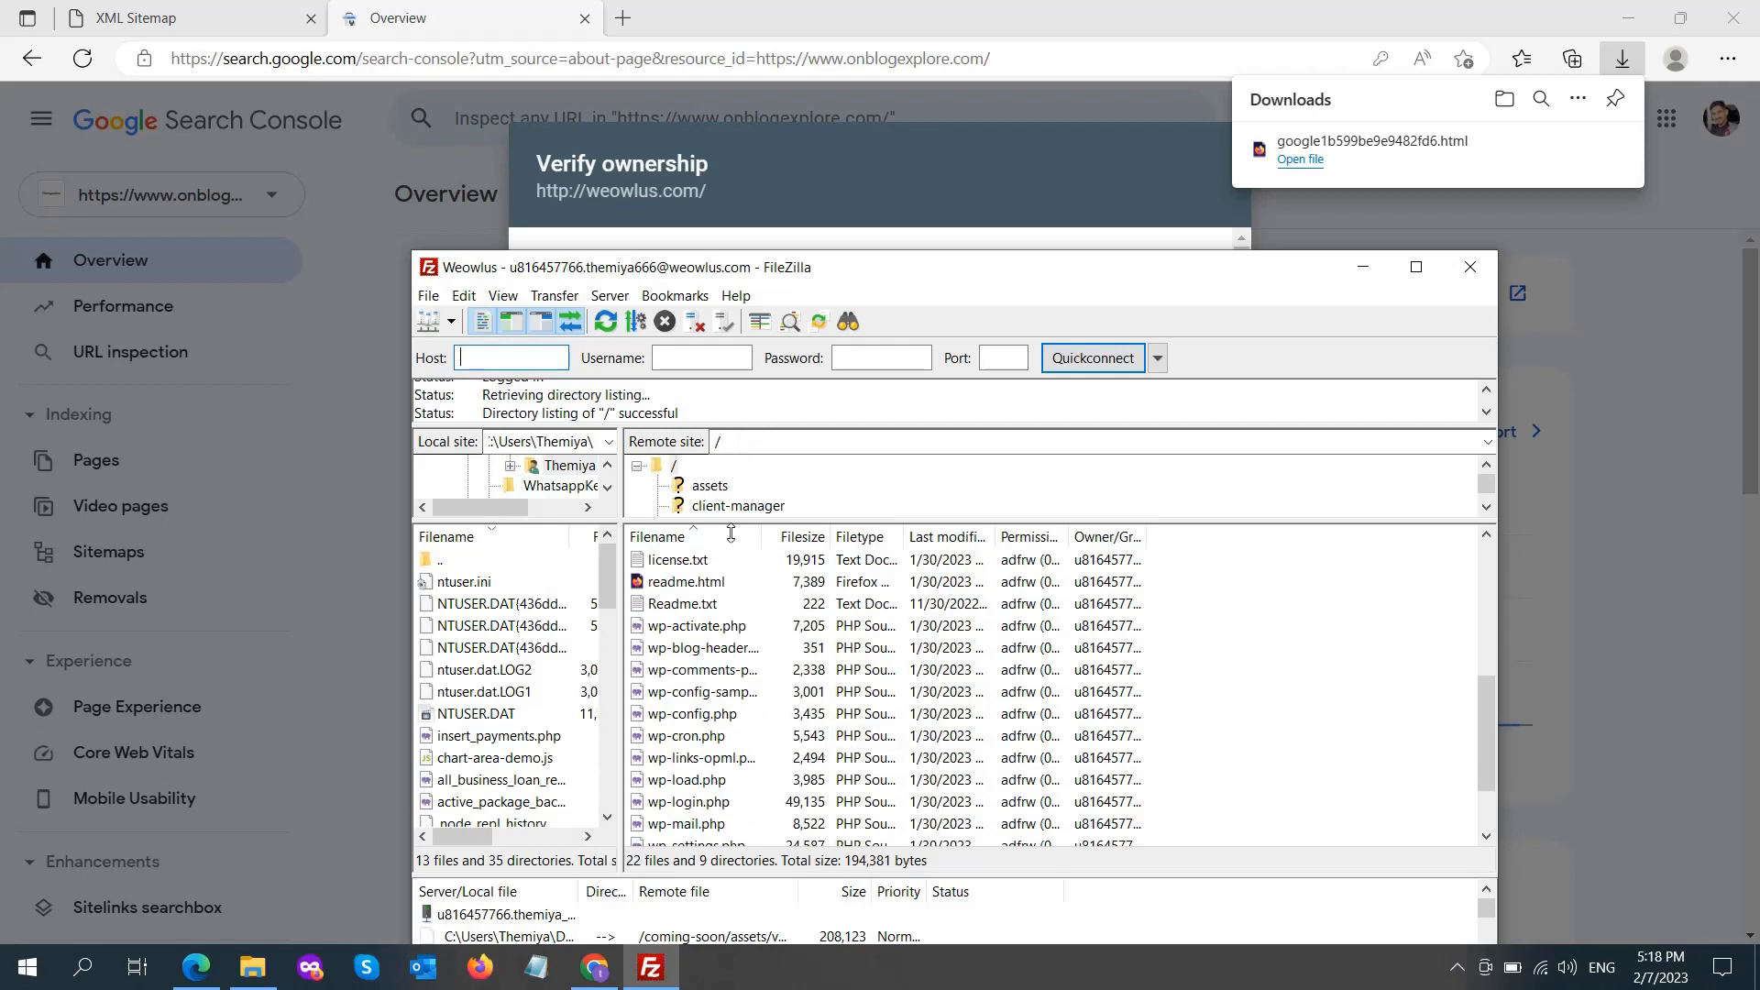
pyautogui.scroll(-2, 761, 715)
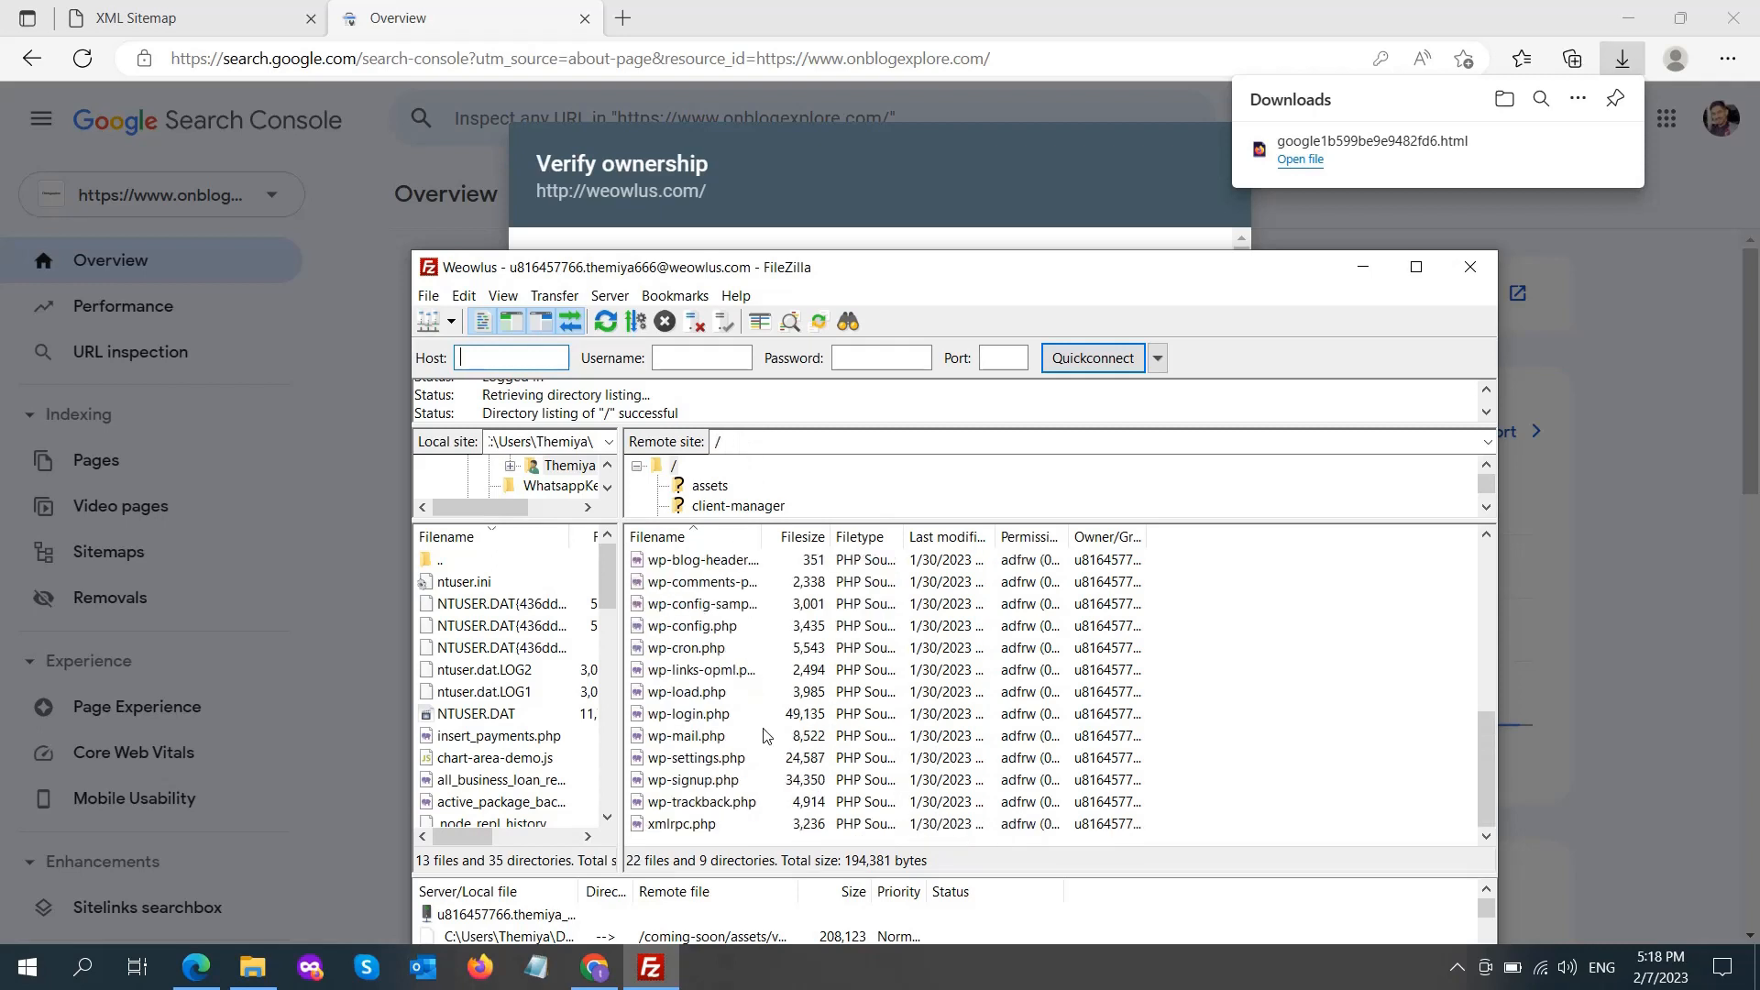
pyautogui.click(254, 968)
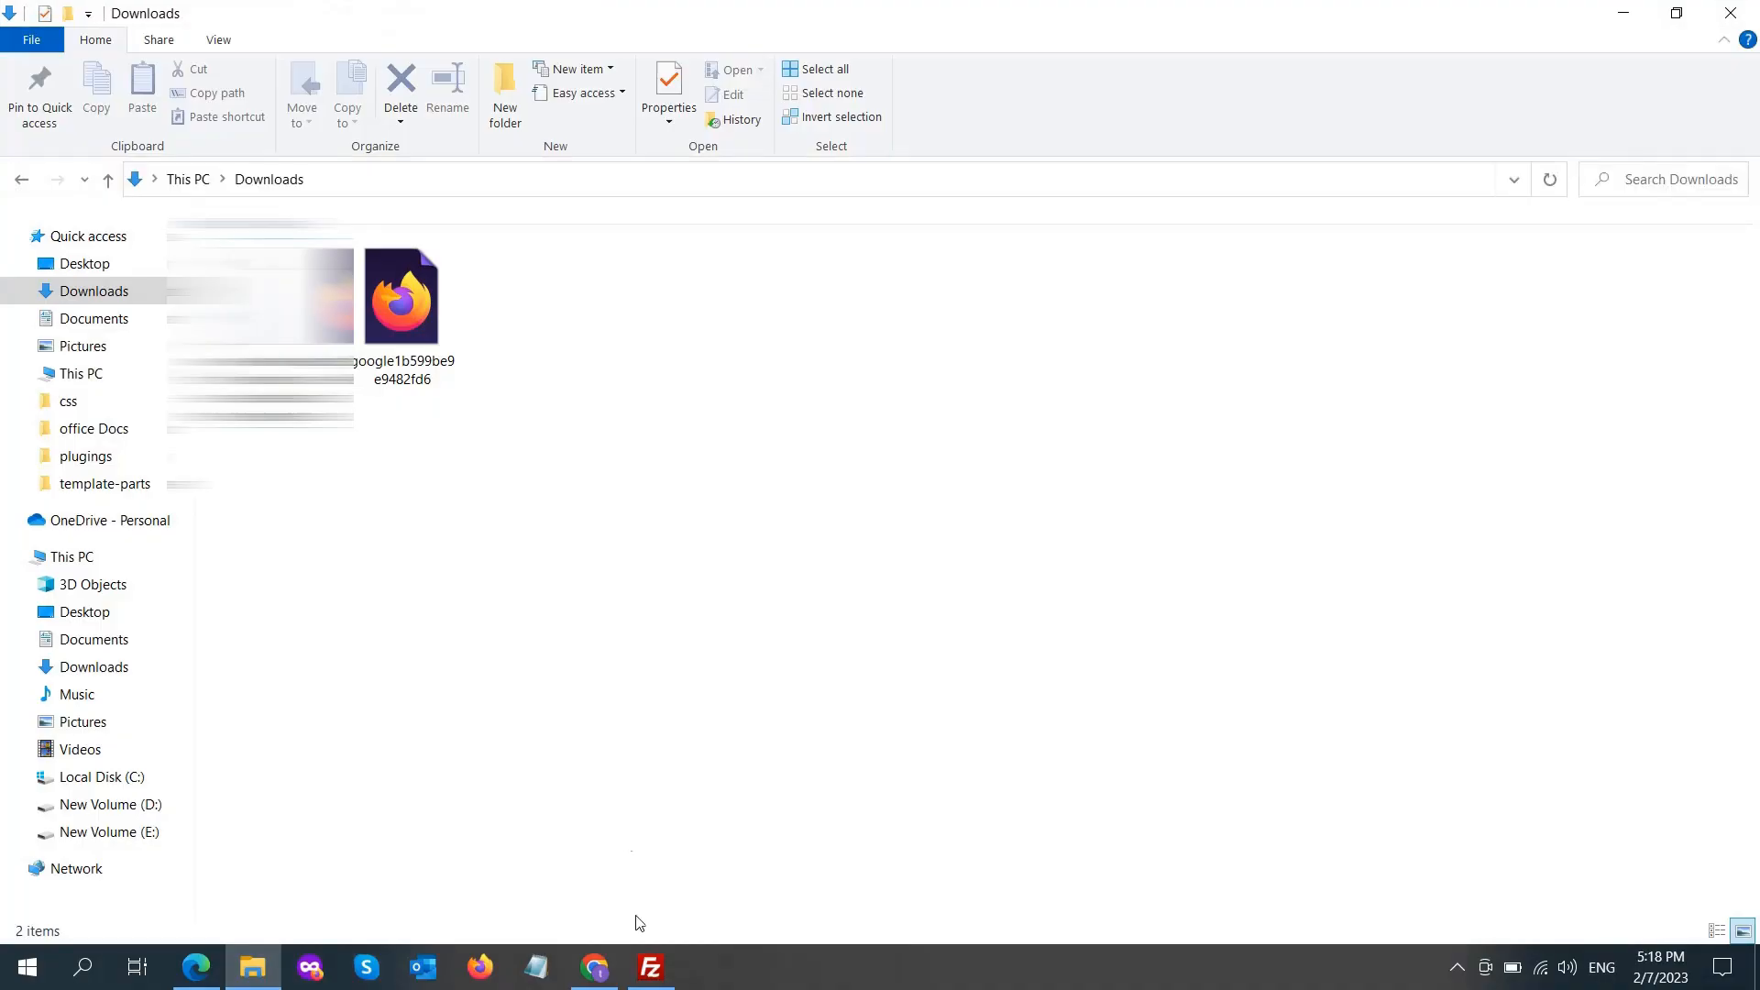
pyautogui.click(651, 968)
pyautogui.moveTo(380, 311); pyautogui.dragTo(370, 506)
pyautogui.click(1377, 237)
pyautogui.moveTo(664, 272); pyautogui.dragTo(341, 328)
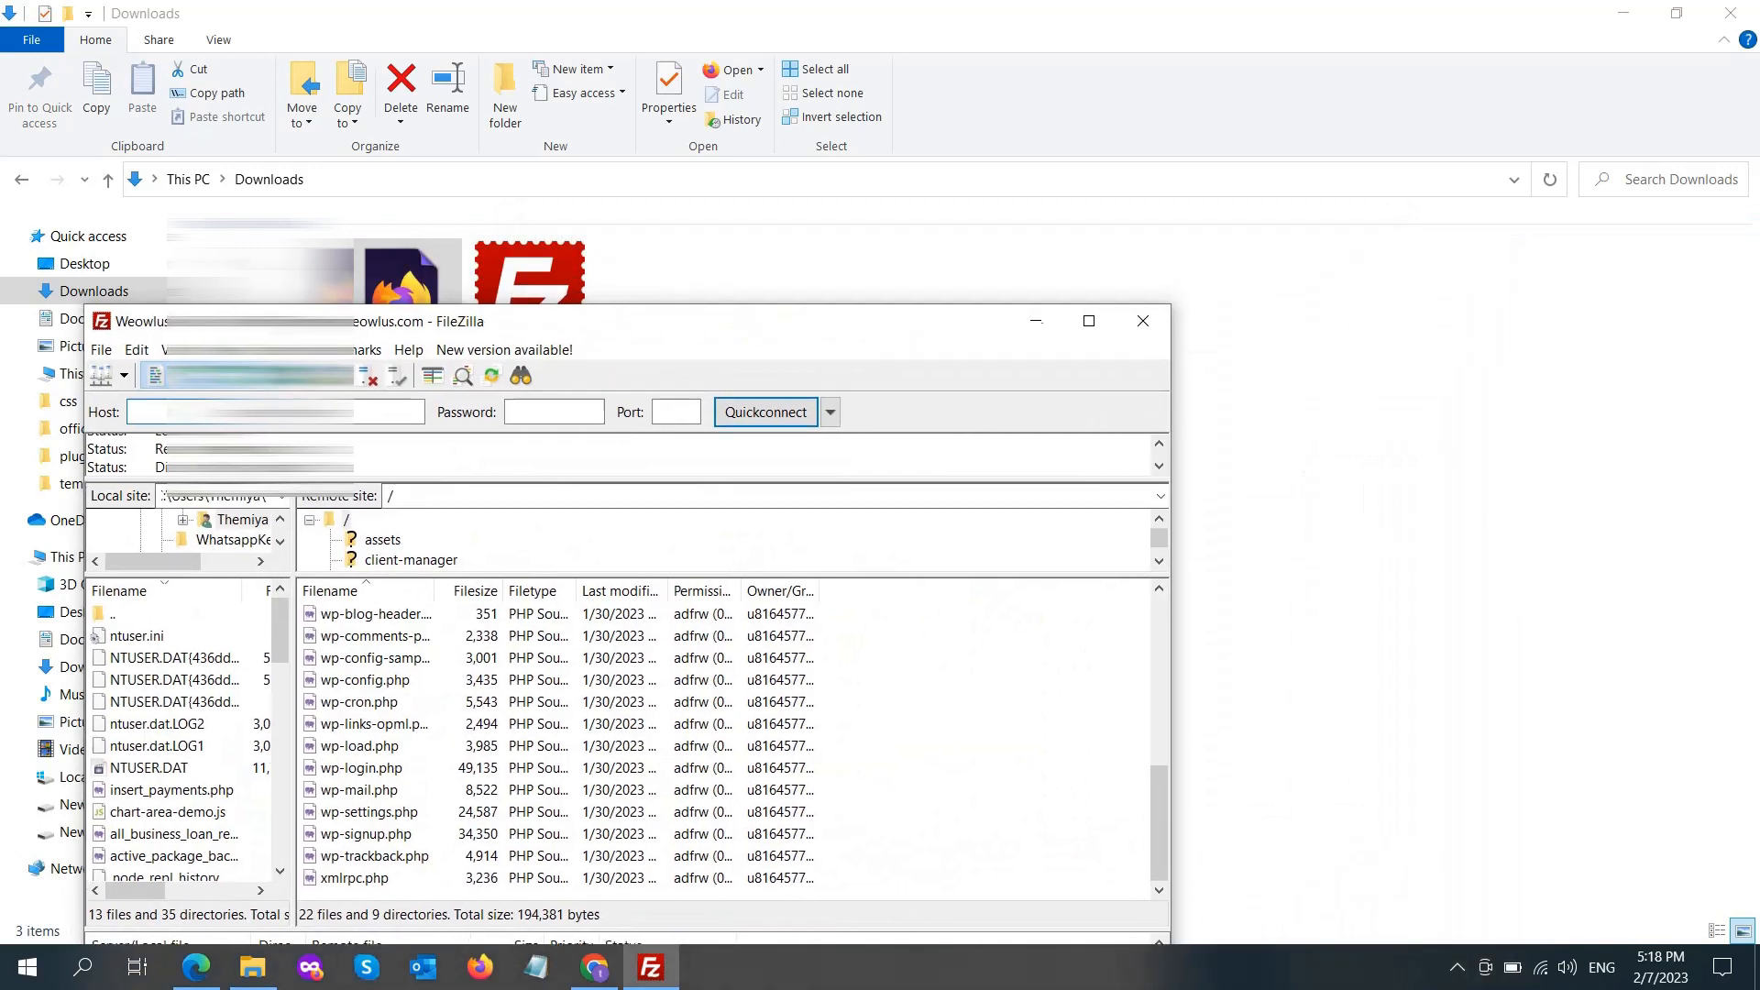
pyautogui.moveTo(449, 317); pyautogui.dragTo(411, 827)
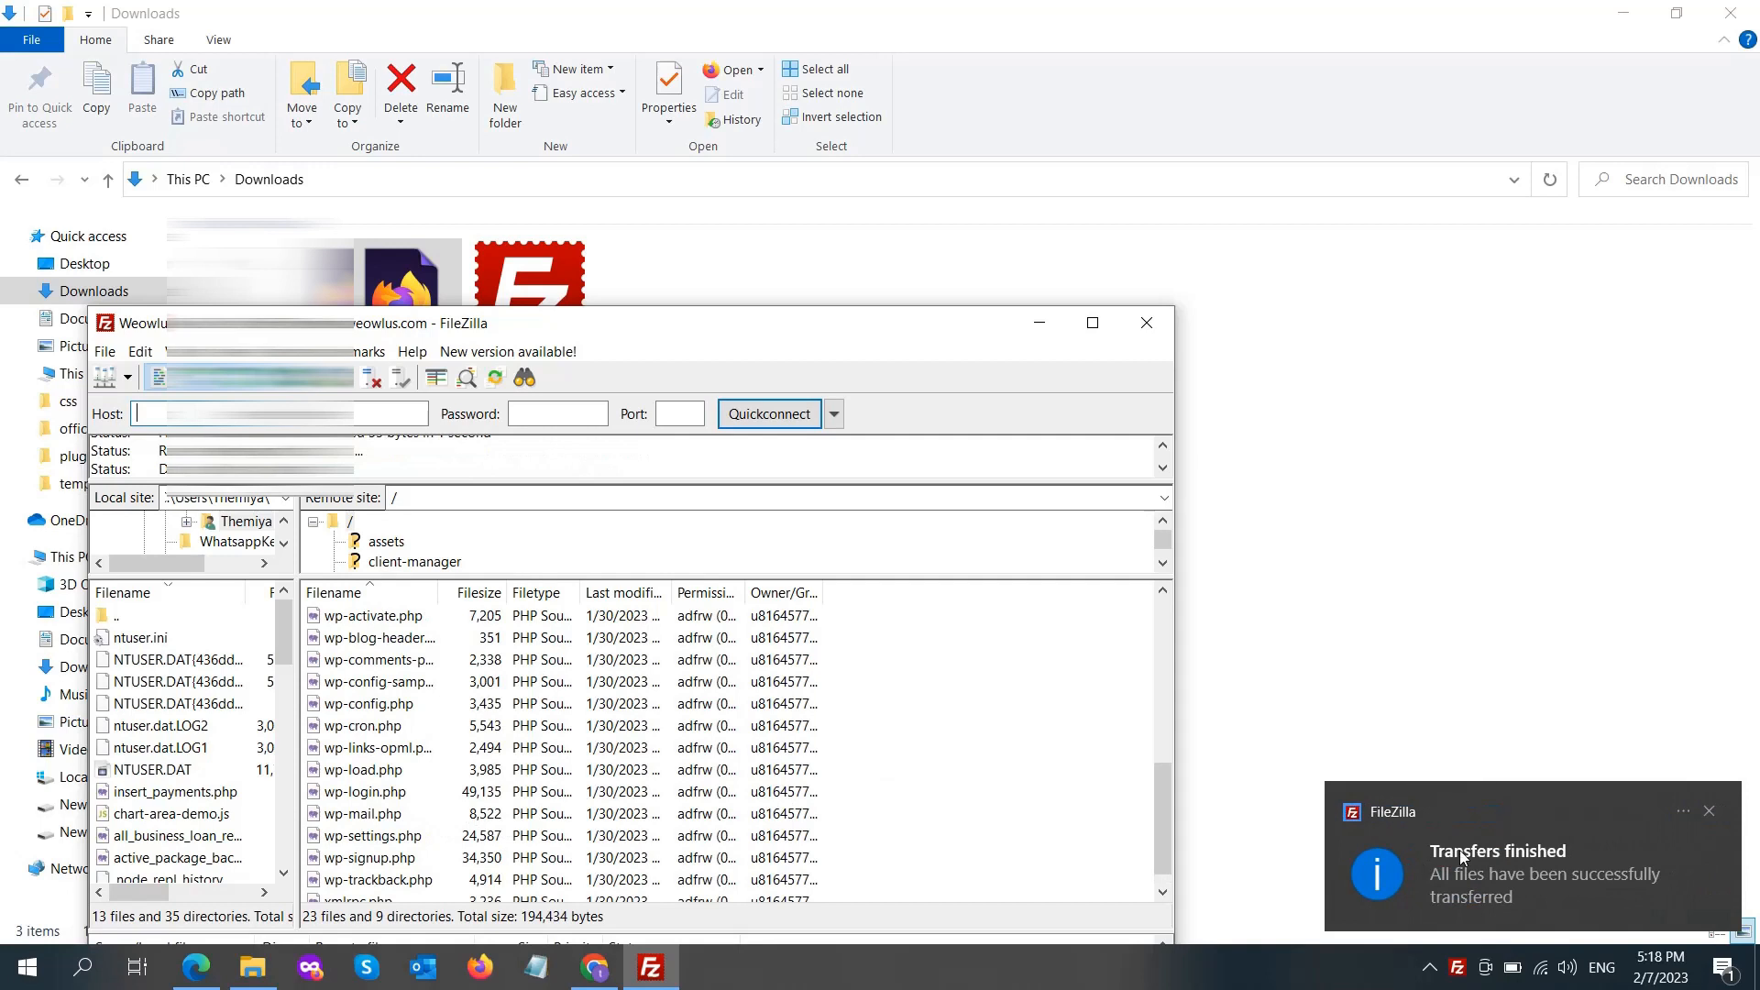
pyautogui.moveTo(200, 977)
pyautogui.click(196, 876)
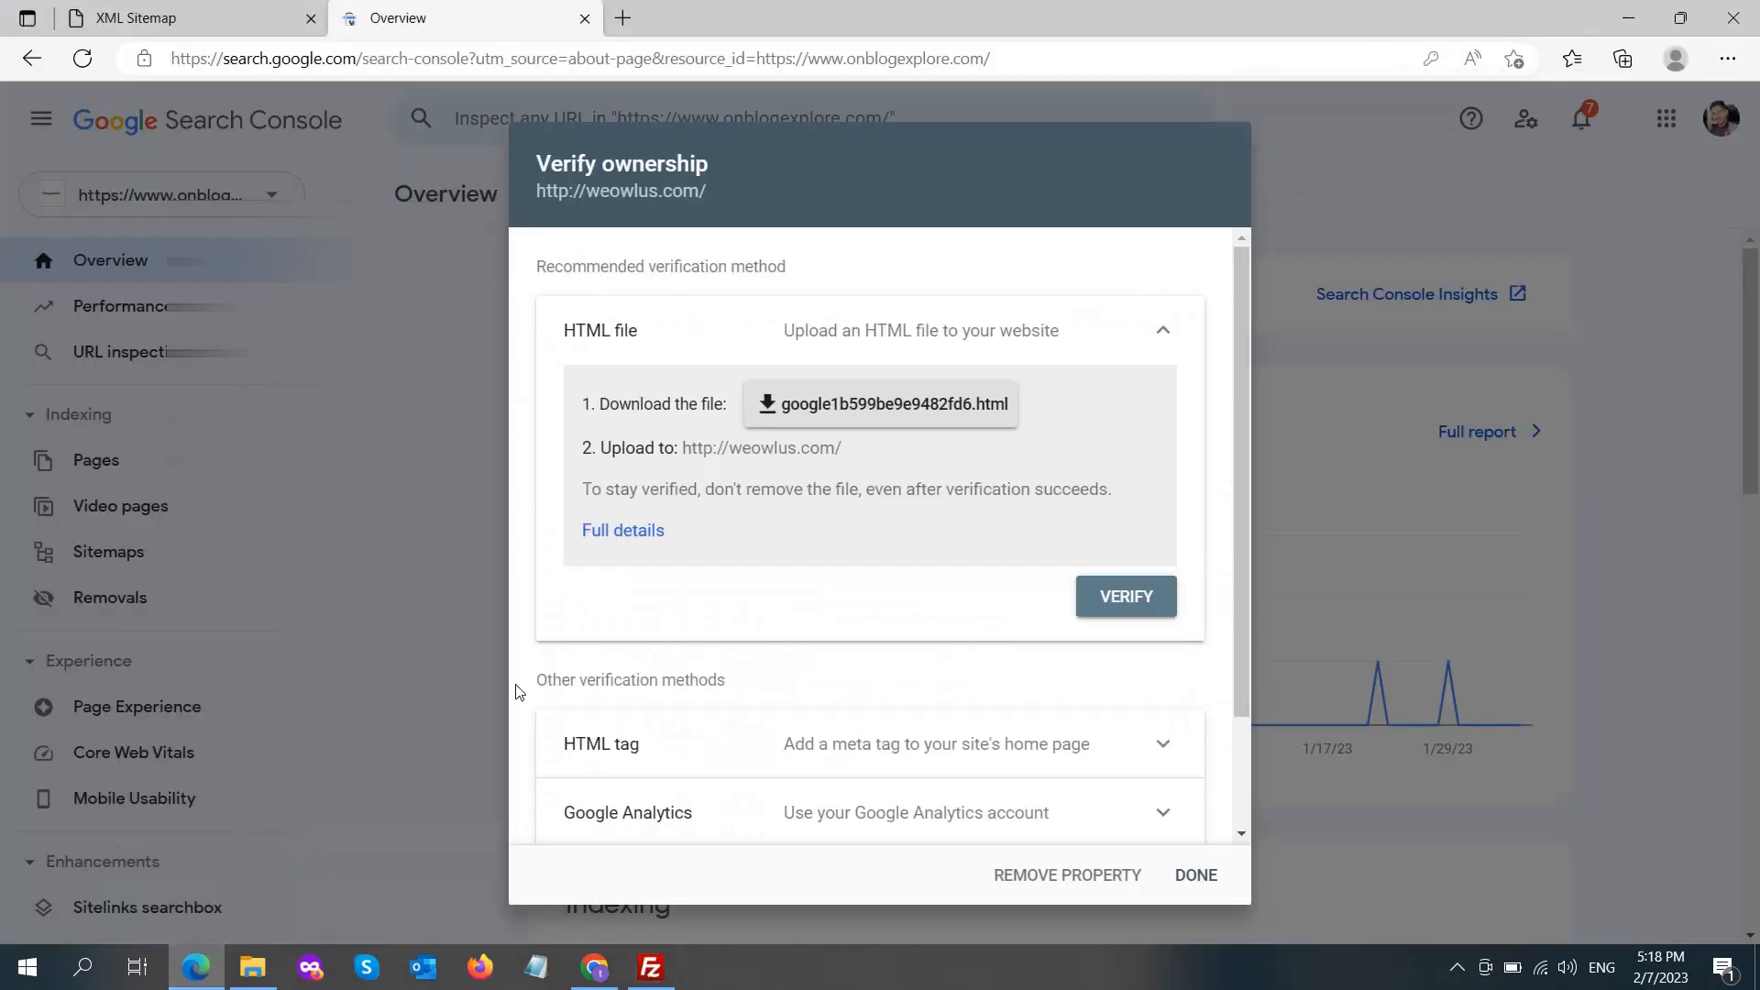
pyautogui.click(1107, 597)
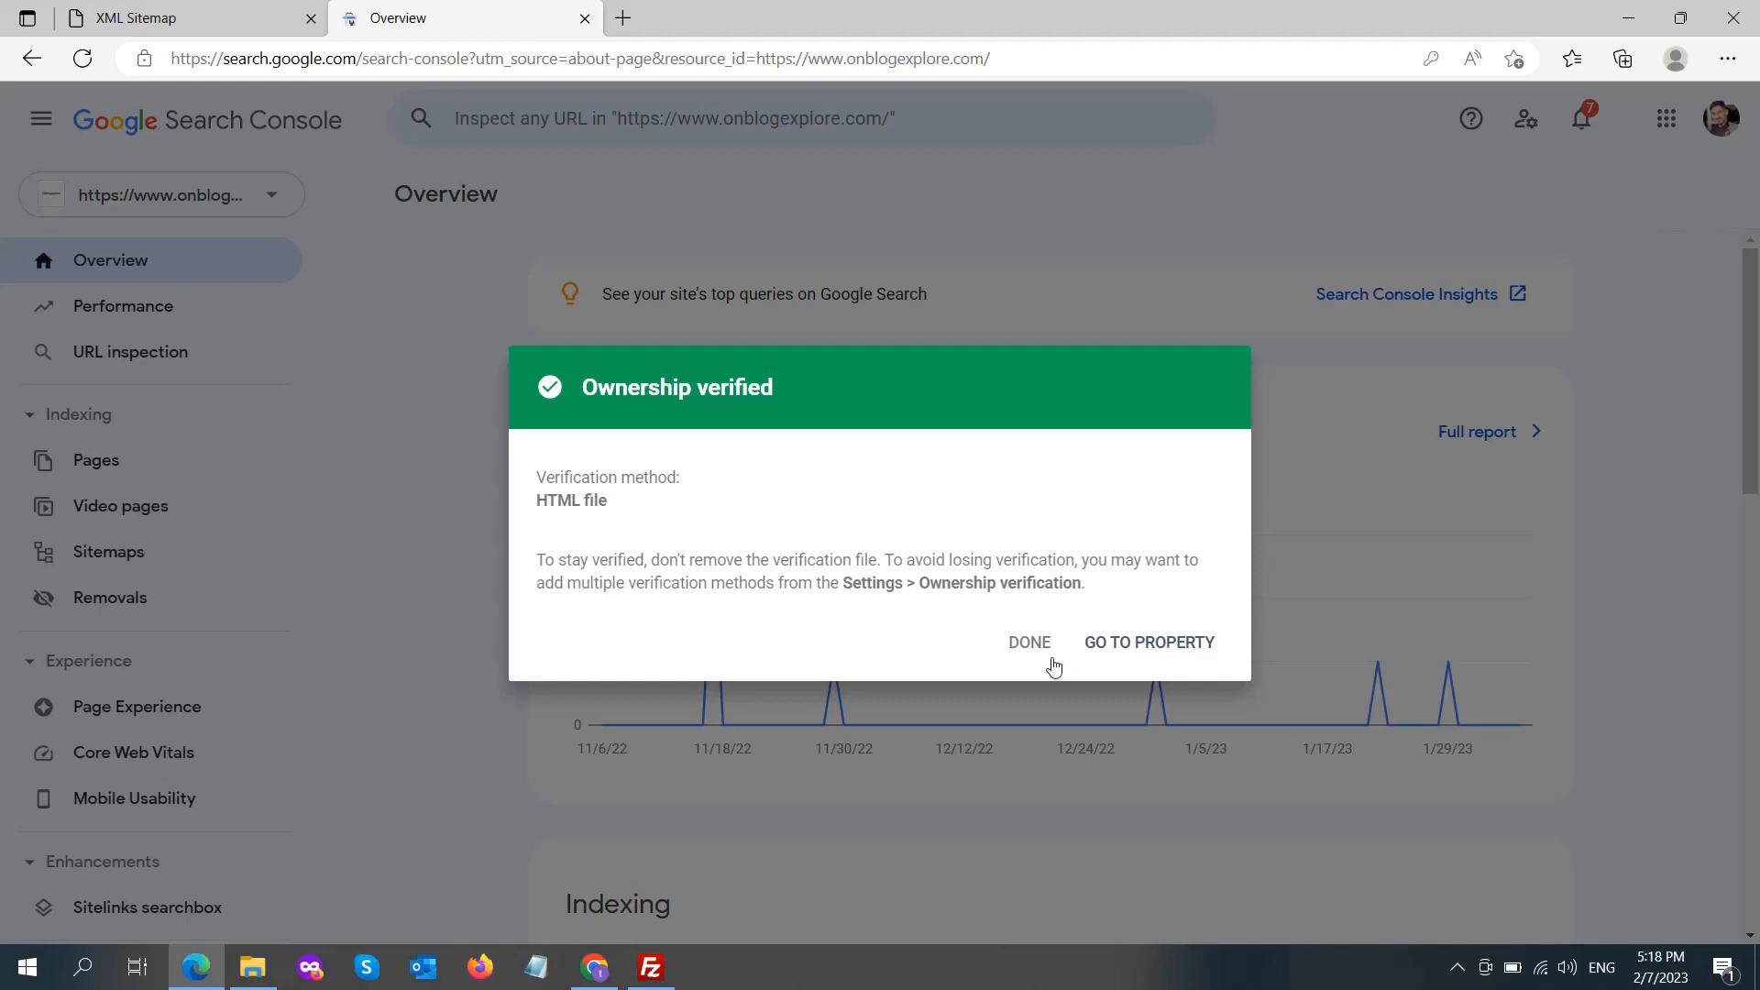
pyautogui.click(1165, 653)
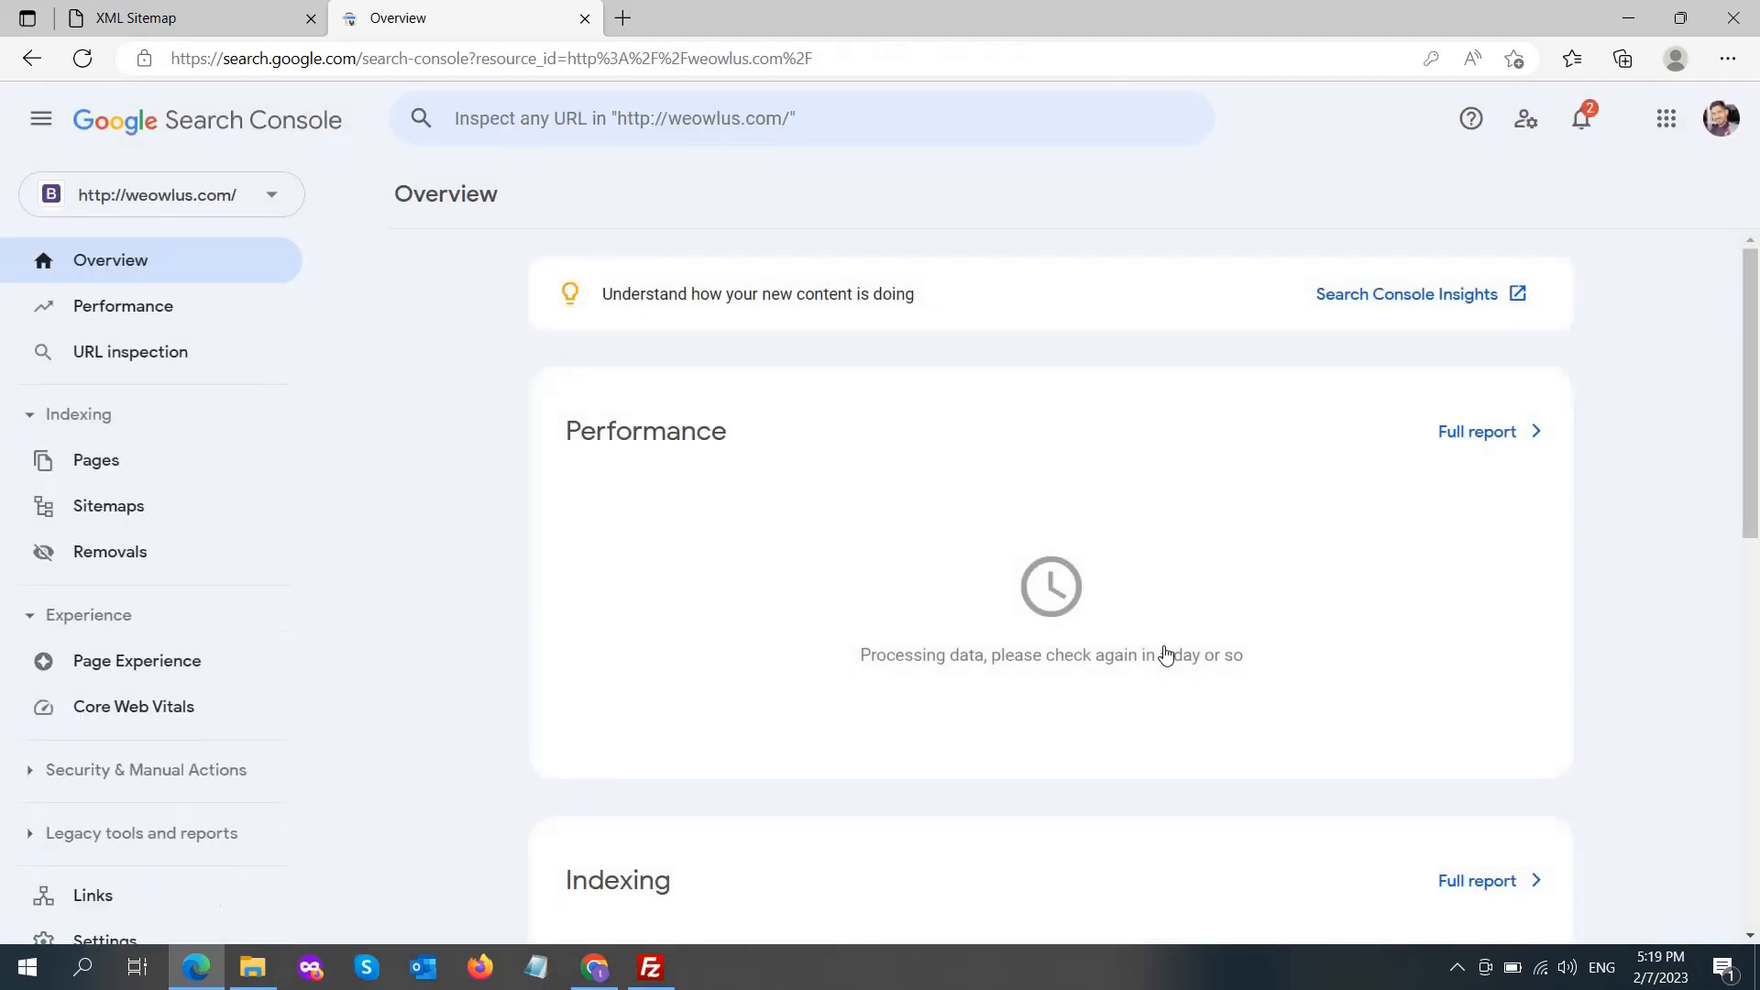
pyautogui.scroll(-8, 753, 528)
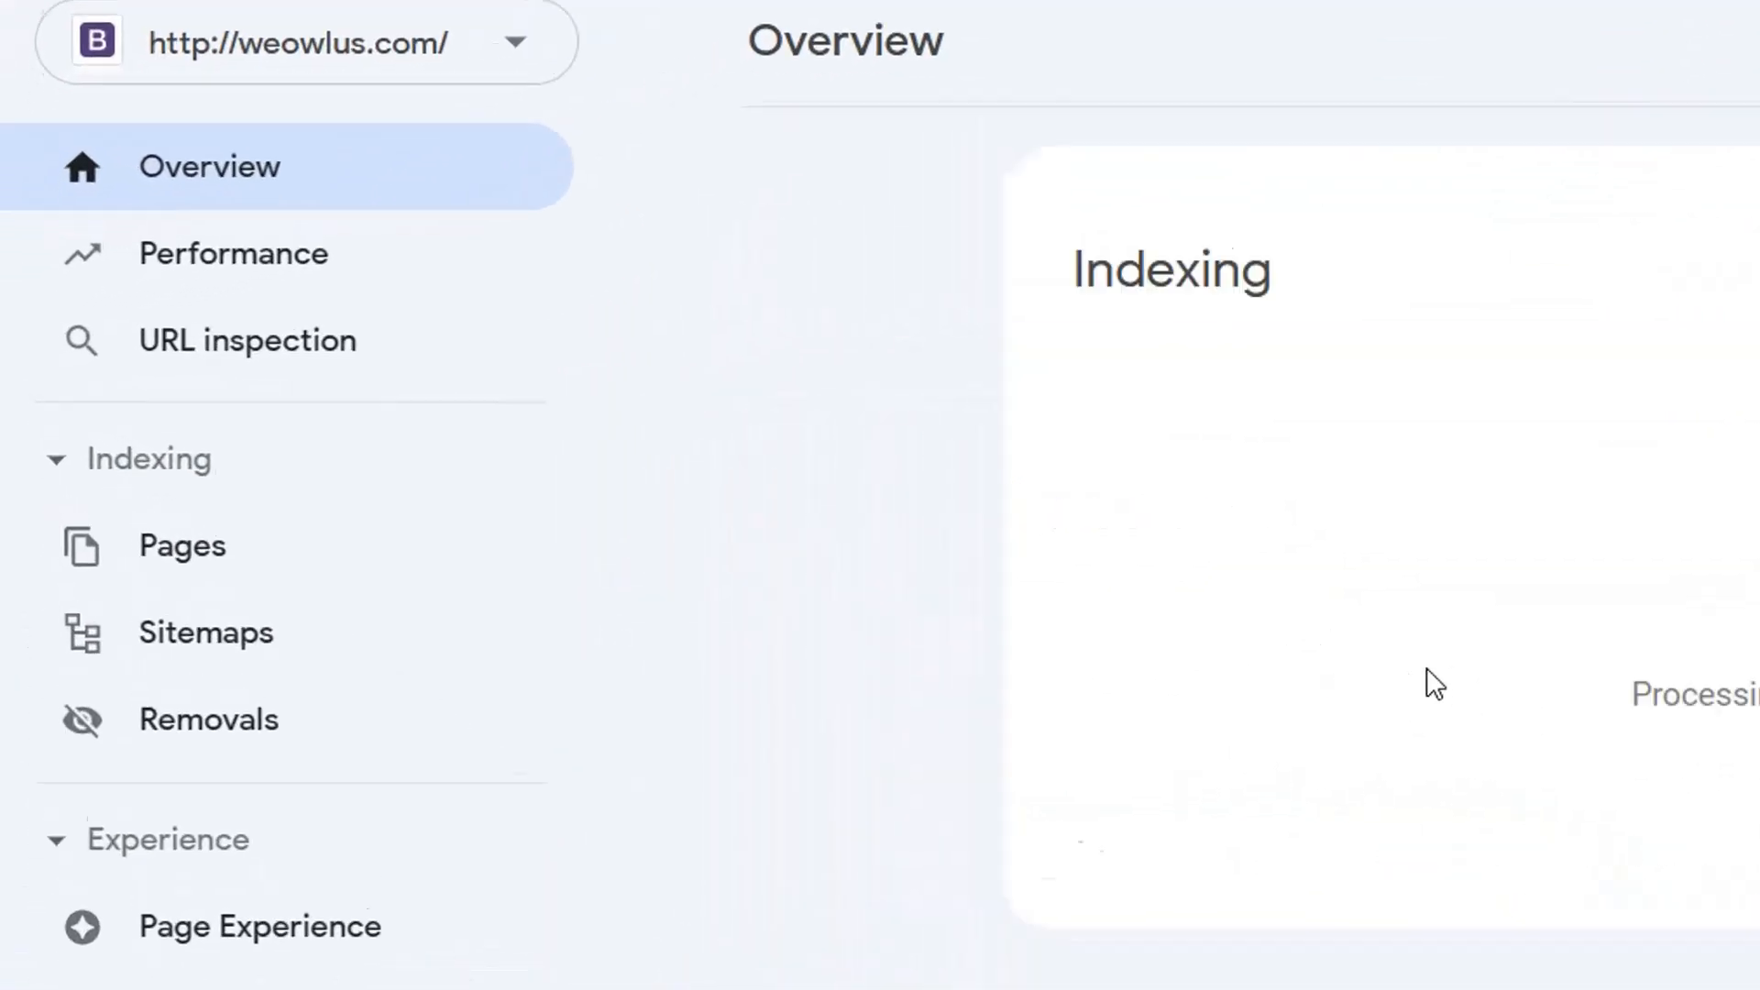
pyautogui.scroll(6, 753, 525)
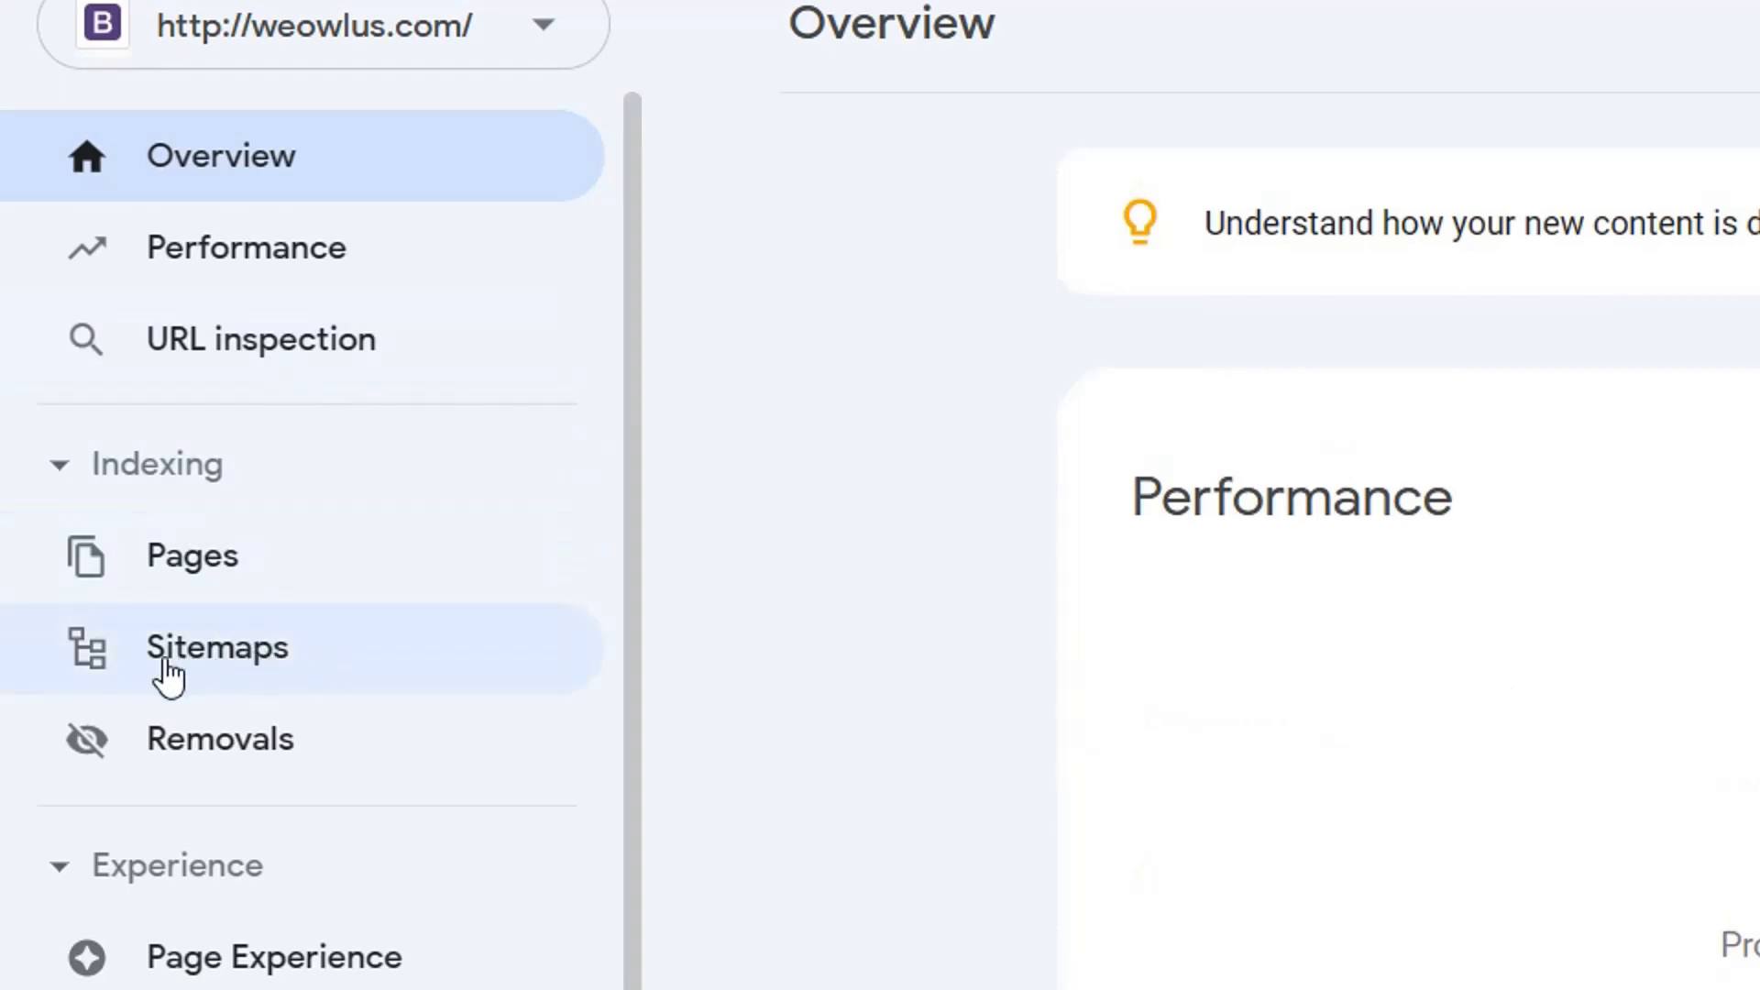
pyautogui.click(194, 673)
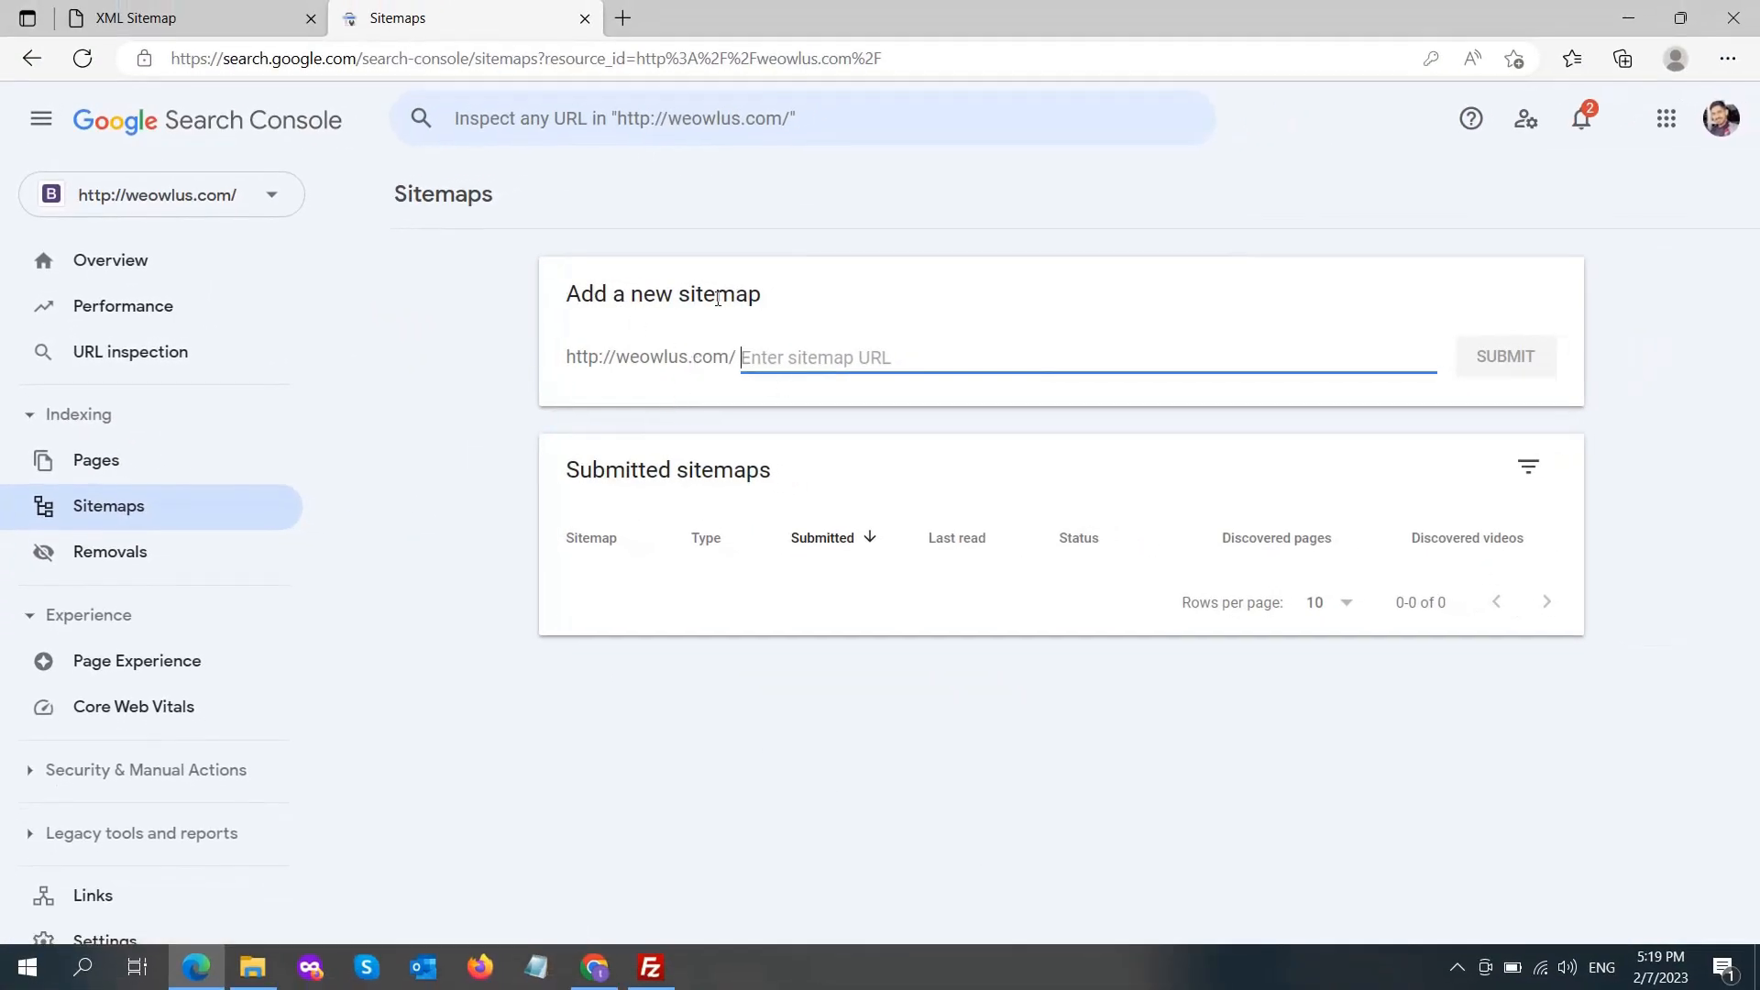
pyautogui.click(218, 22)
pyautogui.click(390, 29)
pyautogui.moveTo(573, 363); pyautogui.dragTo(772, 364)
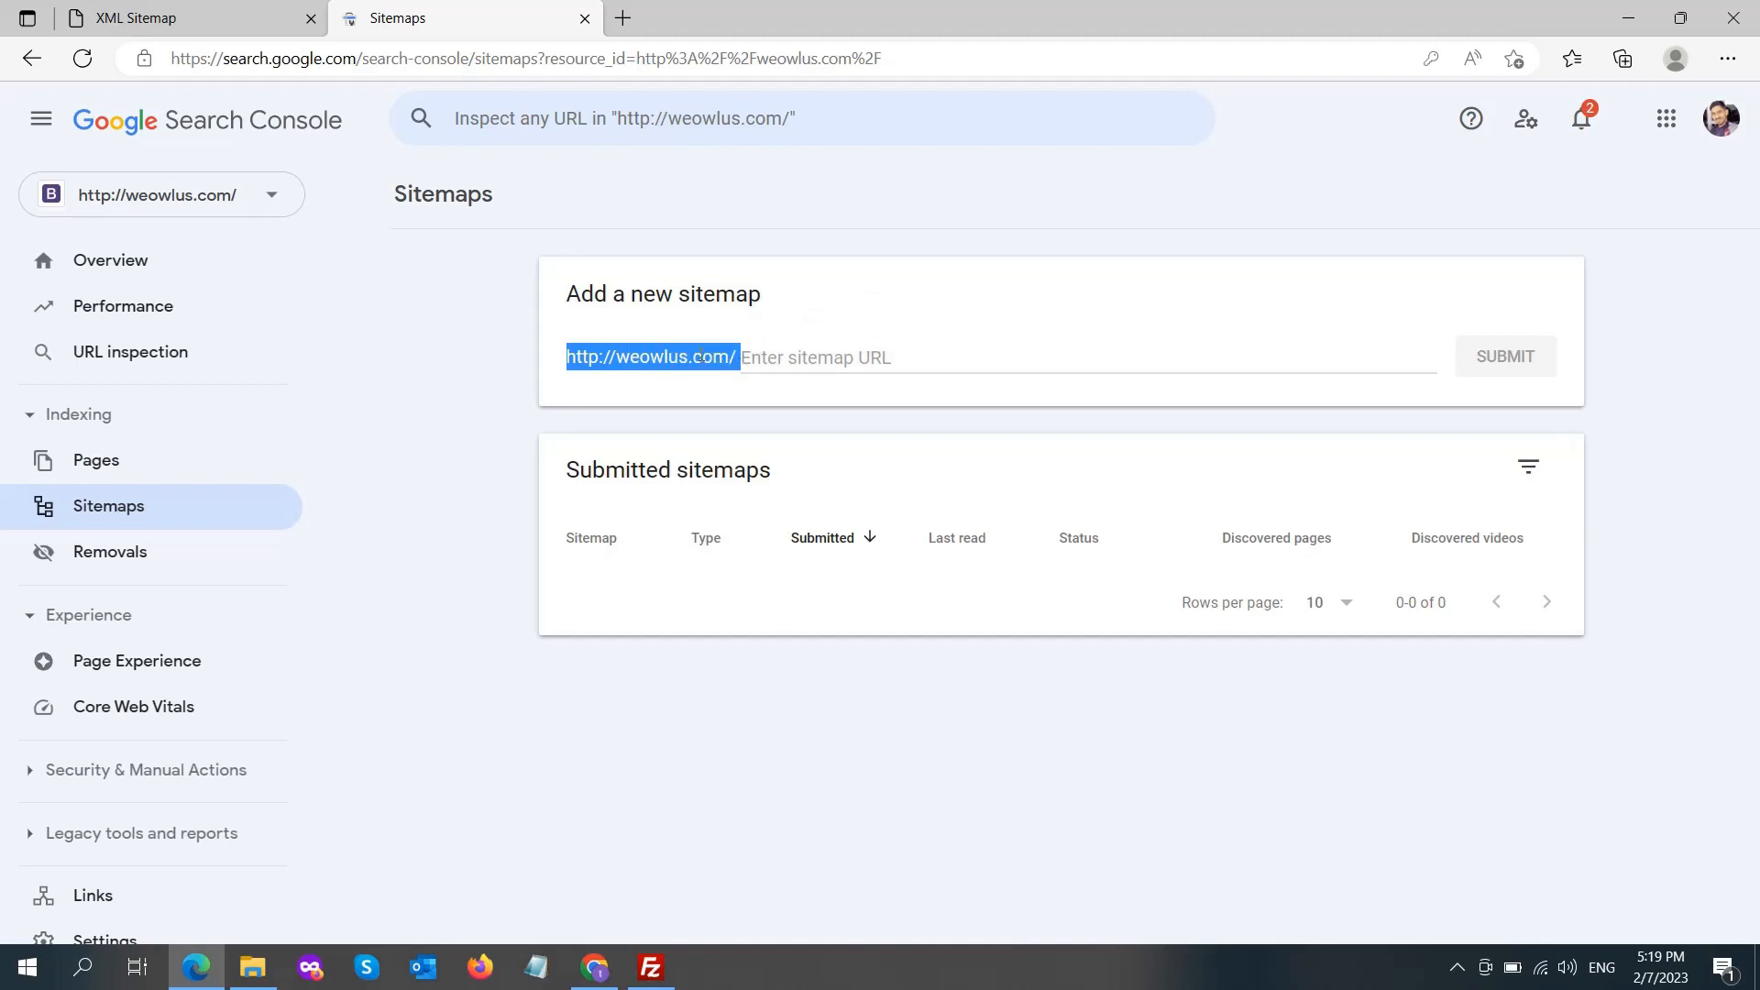
pyautogui.click(784, 362)
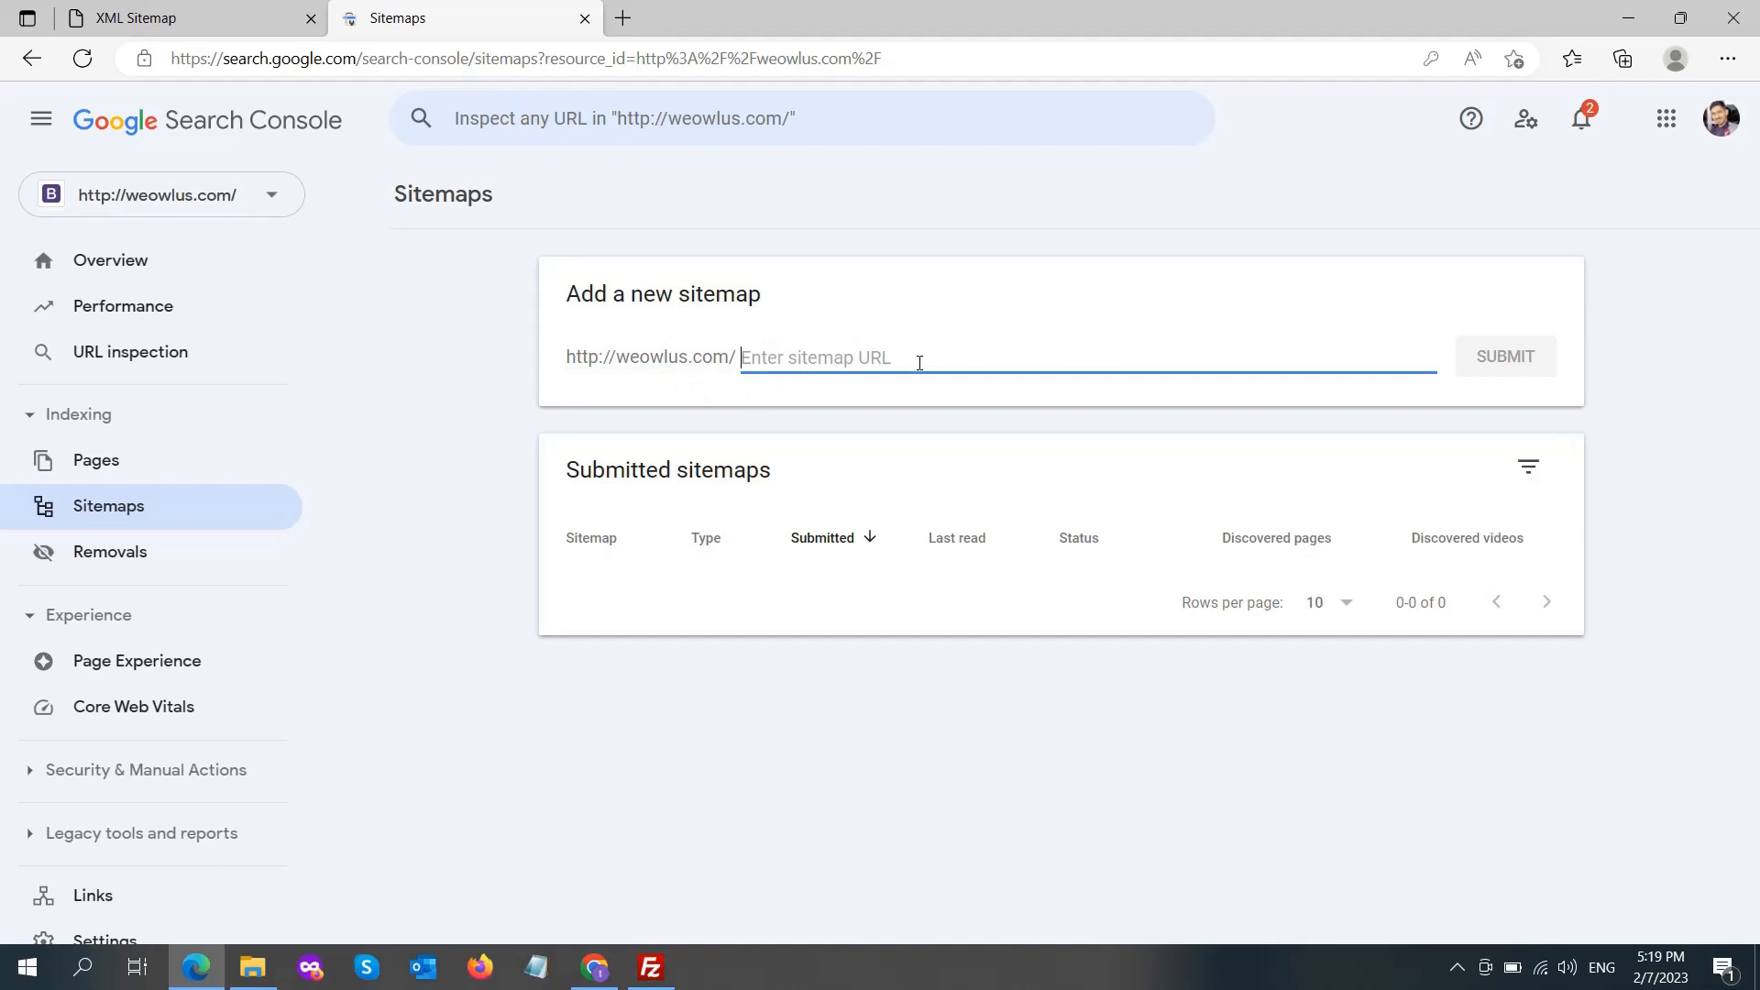
# Step: Copy the path /sitemap_index.xml from the address of the open XML Sitemap page
pyautogui.click(156, 19)
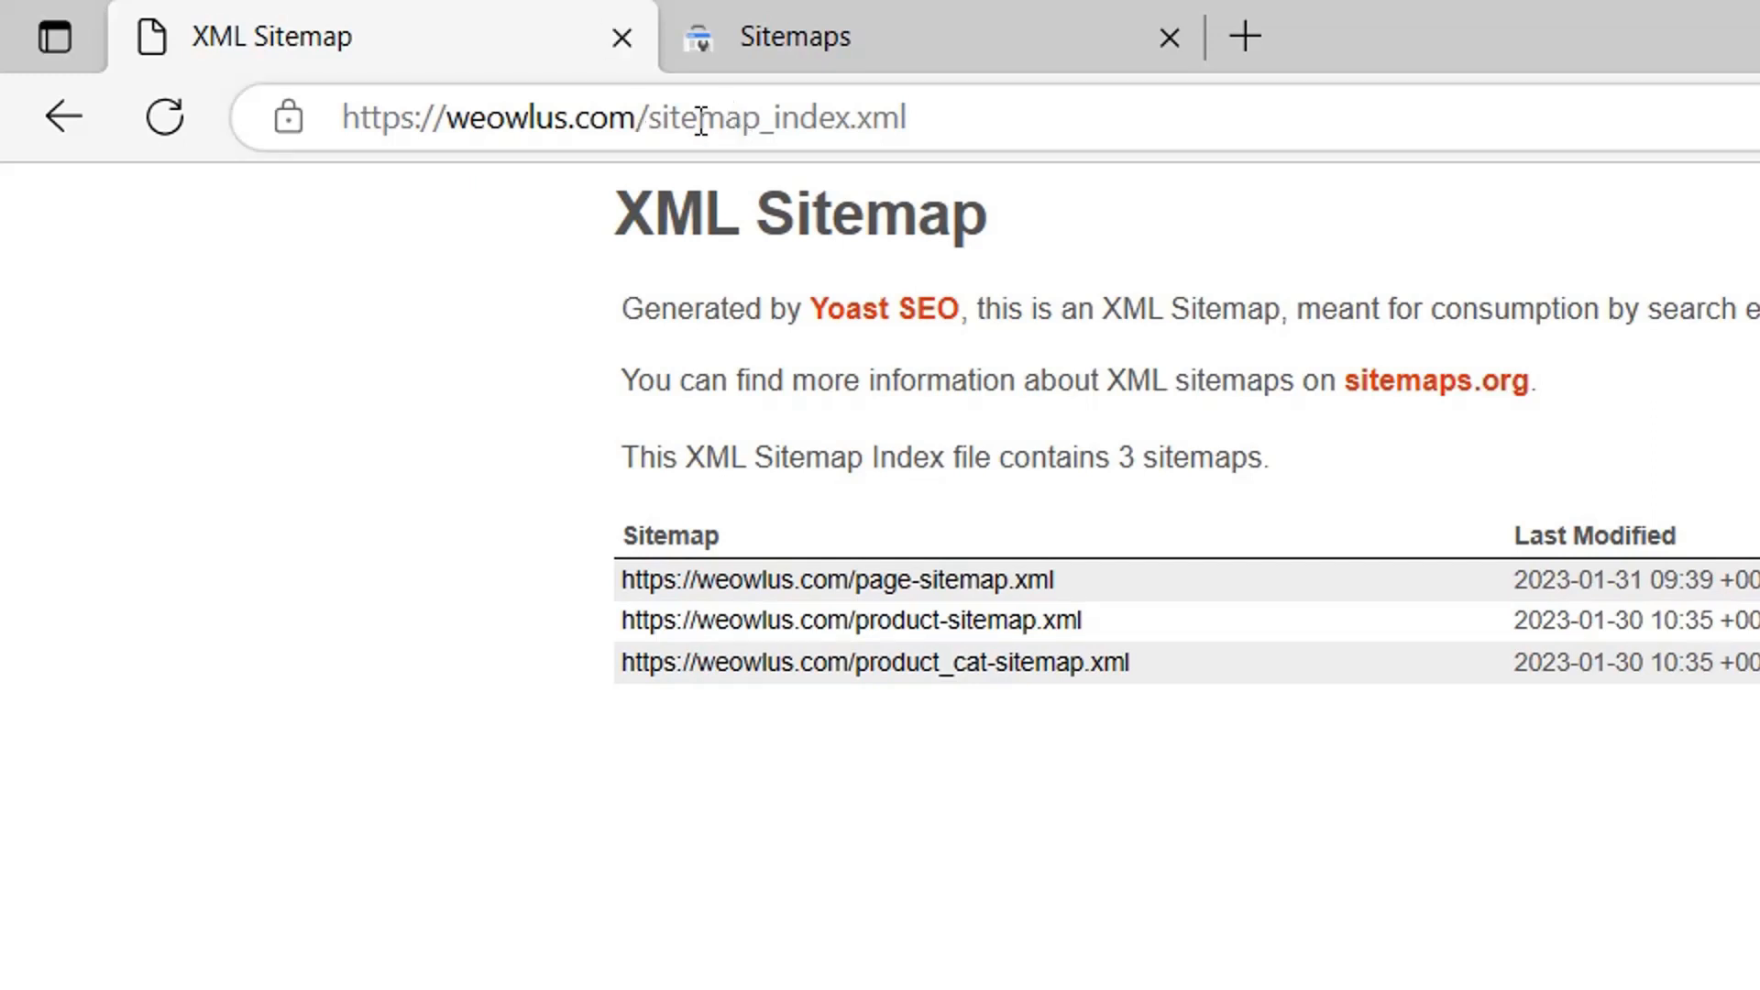
pyautogui.moveTo(639, 117); pyautogui.dragTo(911, 118)
pyautogui.rightClick(902, 121)
pyautogui.click(894, 579)
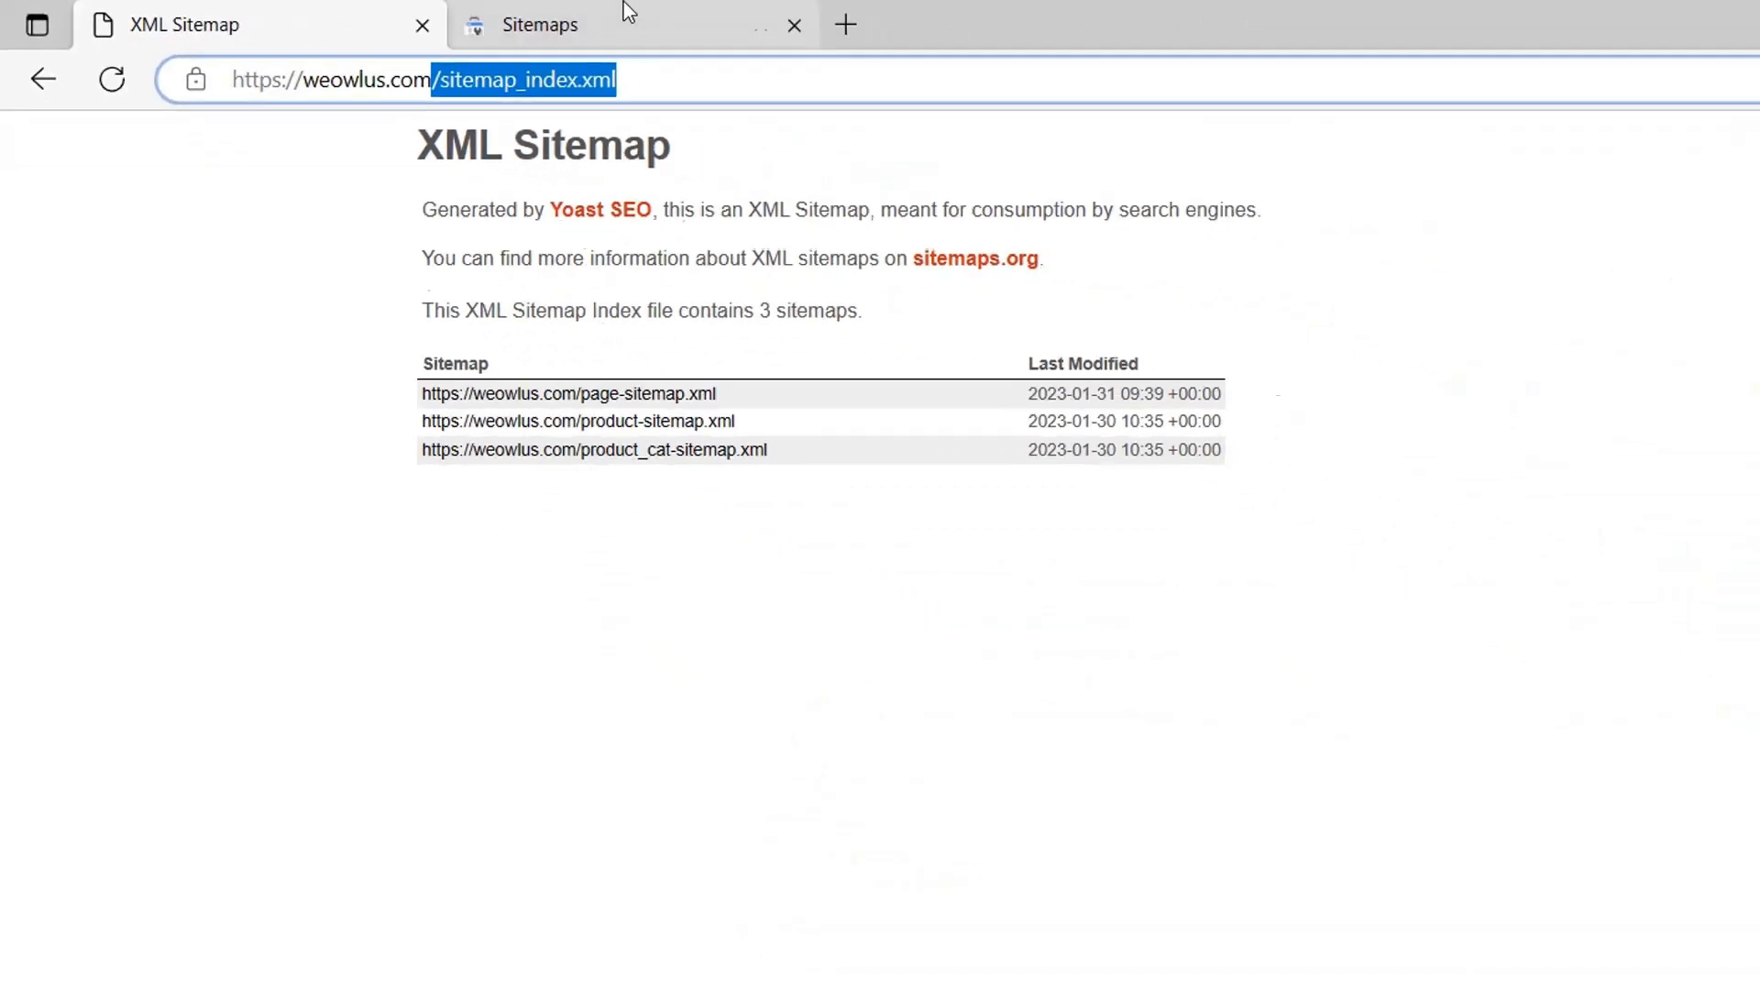
# Step: Paste the copied path as the new sitemap in Search Console, remove its leading slash, submit sitemap_index.xml and dismiss the confirmation
pyautogui.click(1090, 37)
pyautogui.rightClick(1573, 712)
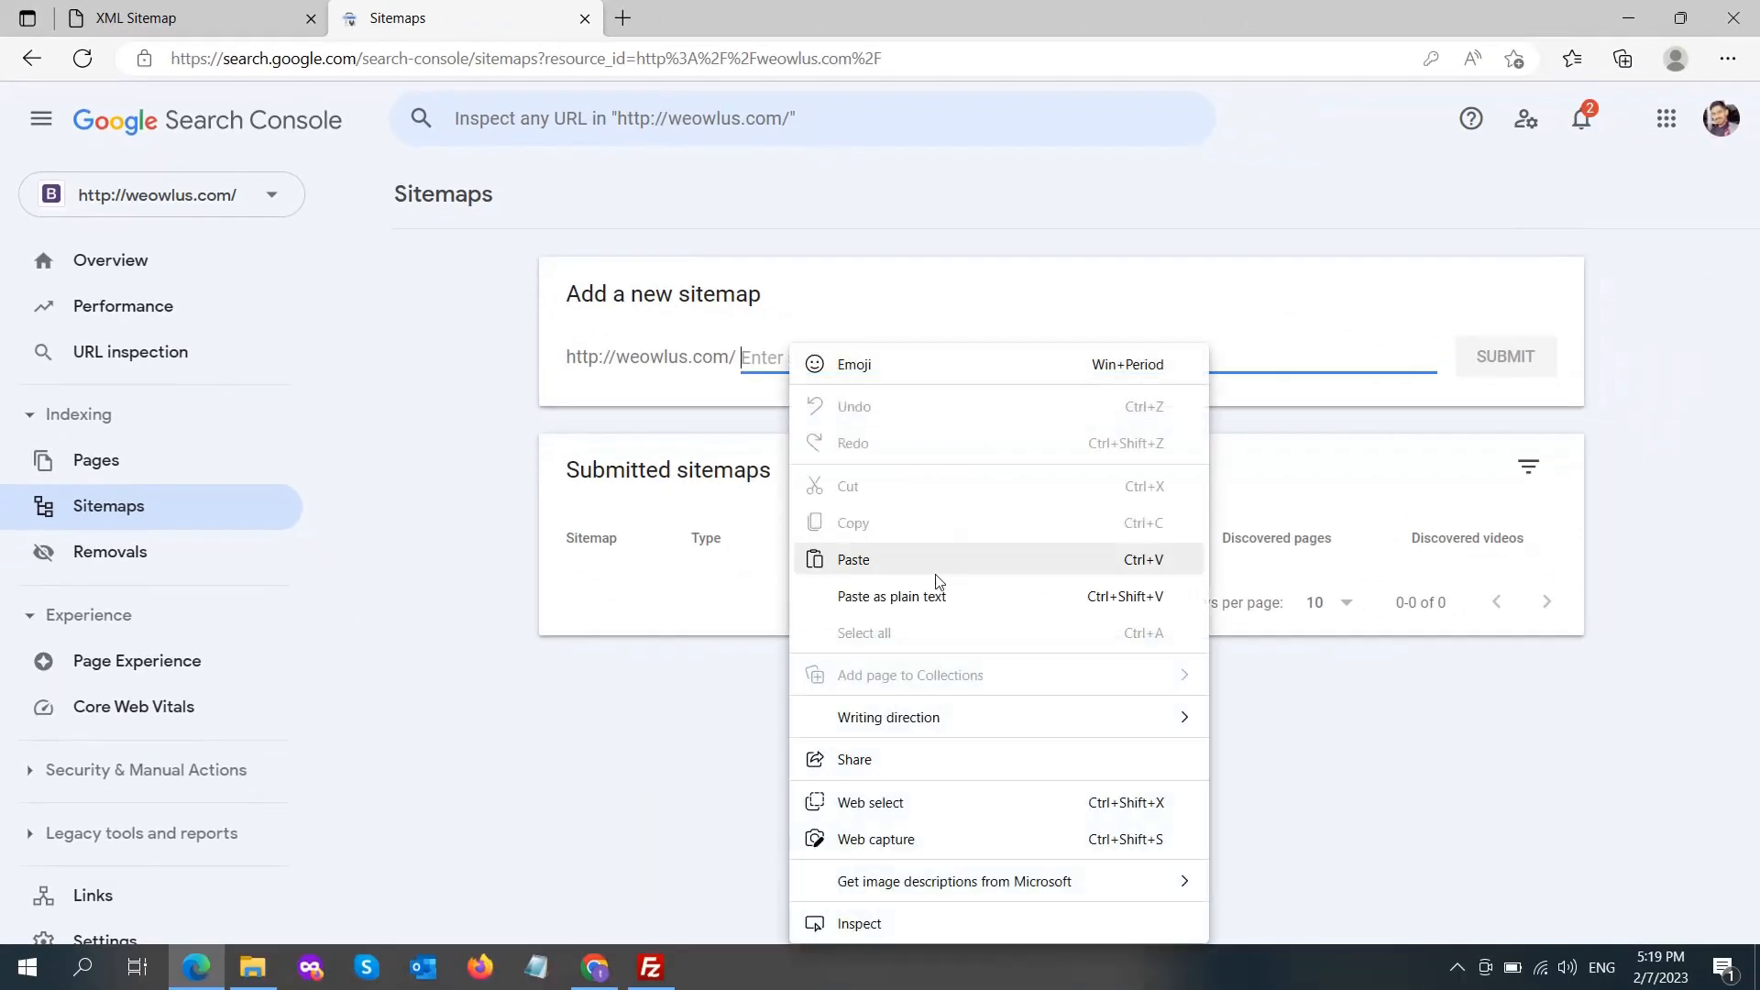
pyautogui.click(934, 574)
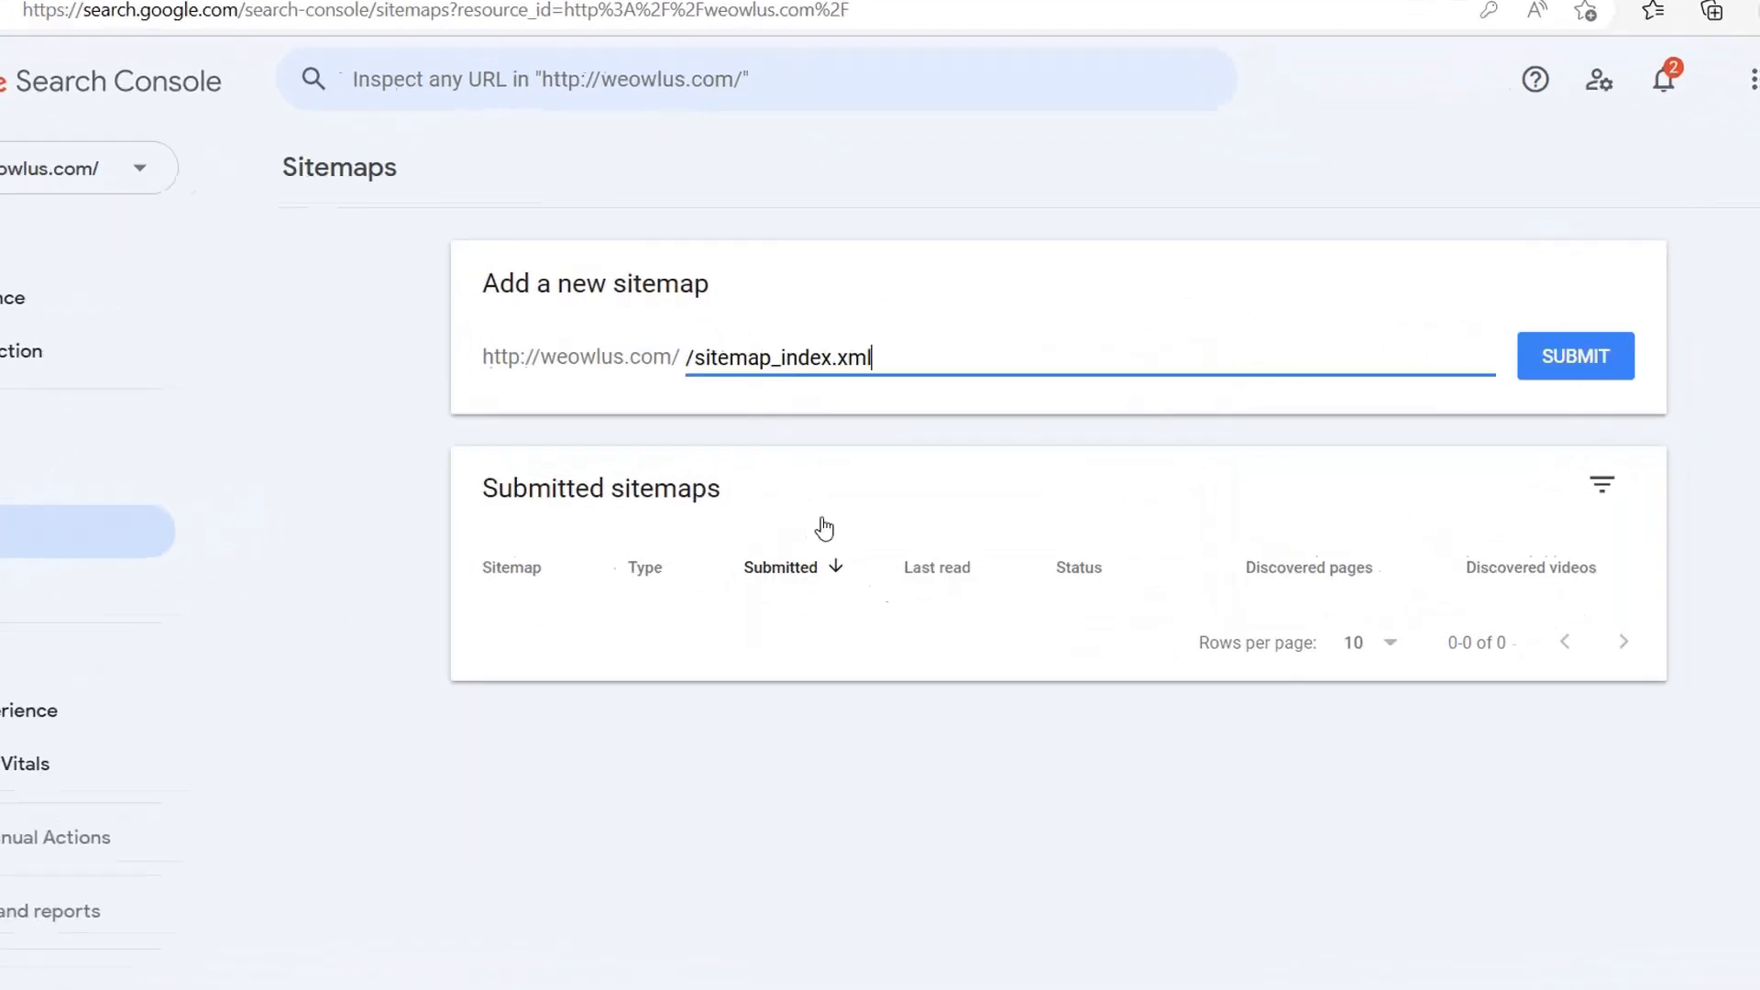
pyautogui.click(749, 358)
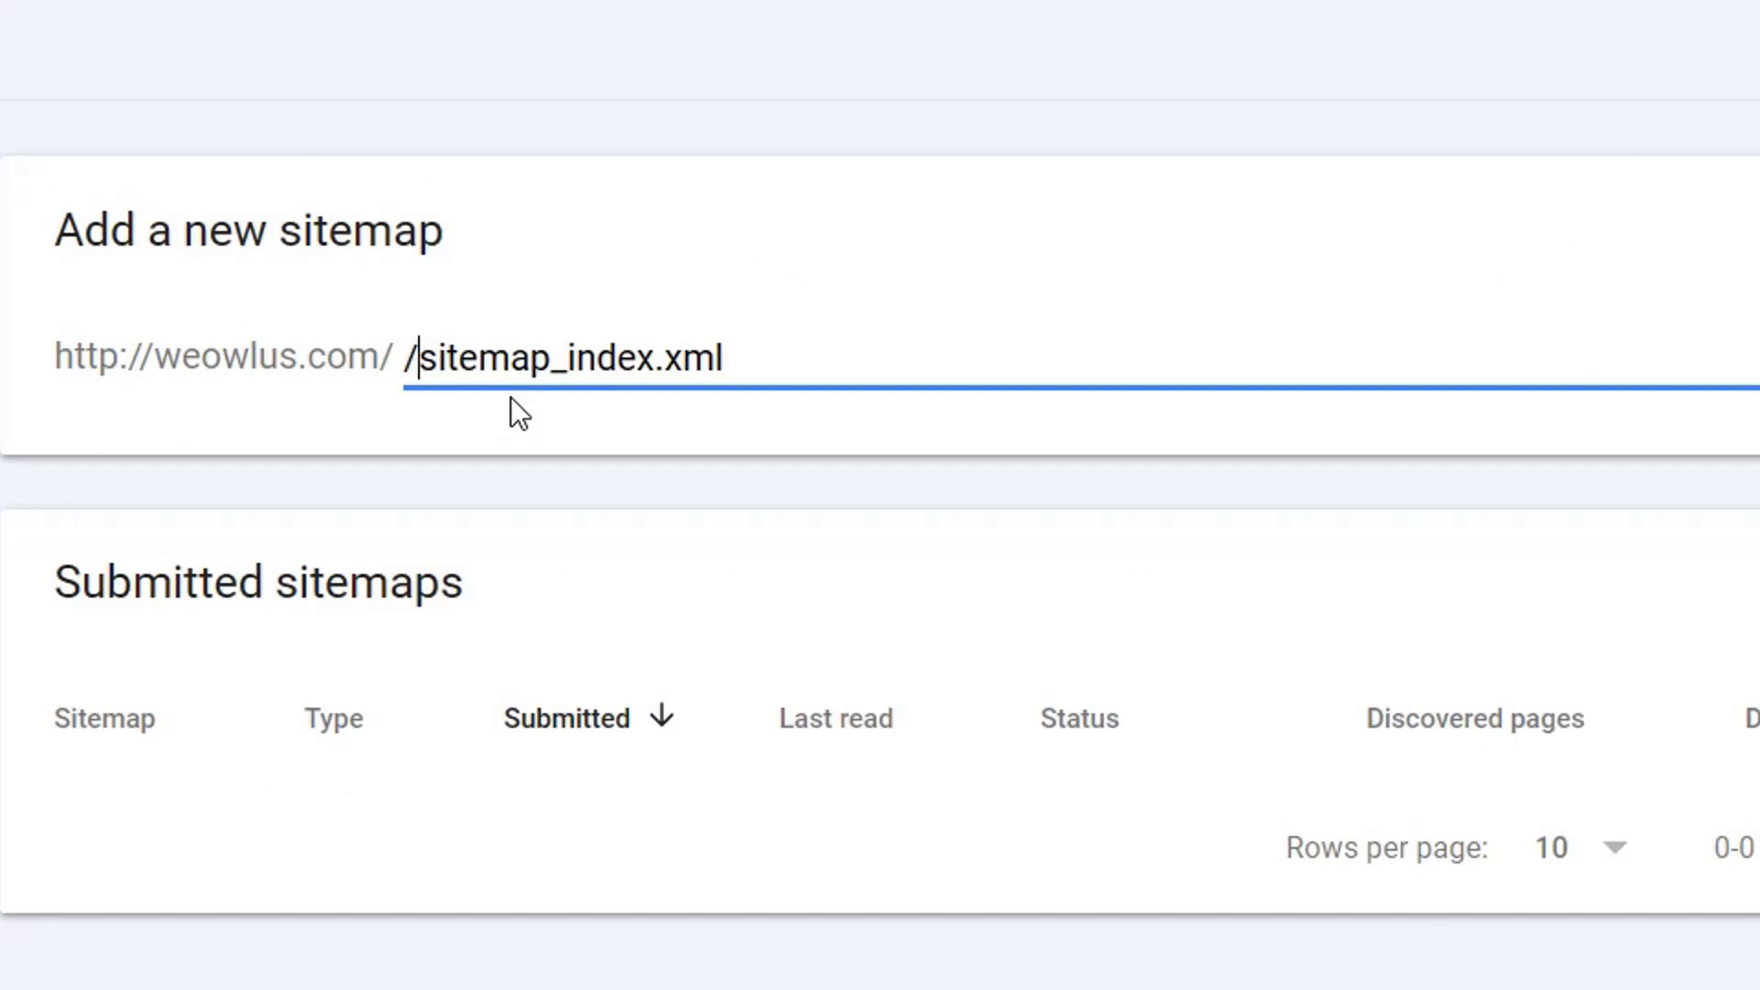
pyautogui.press('BackSpace')
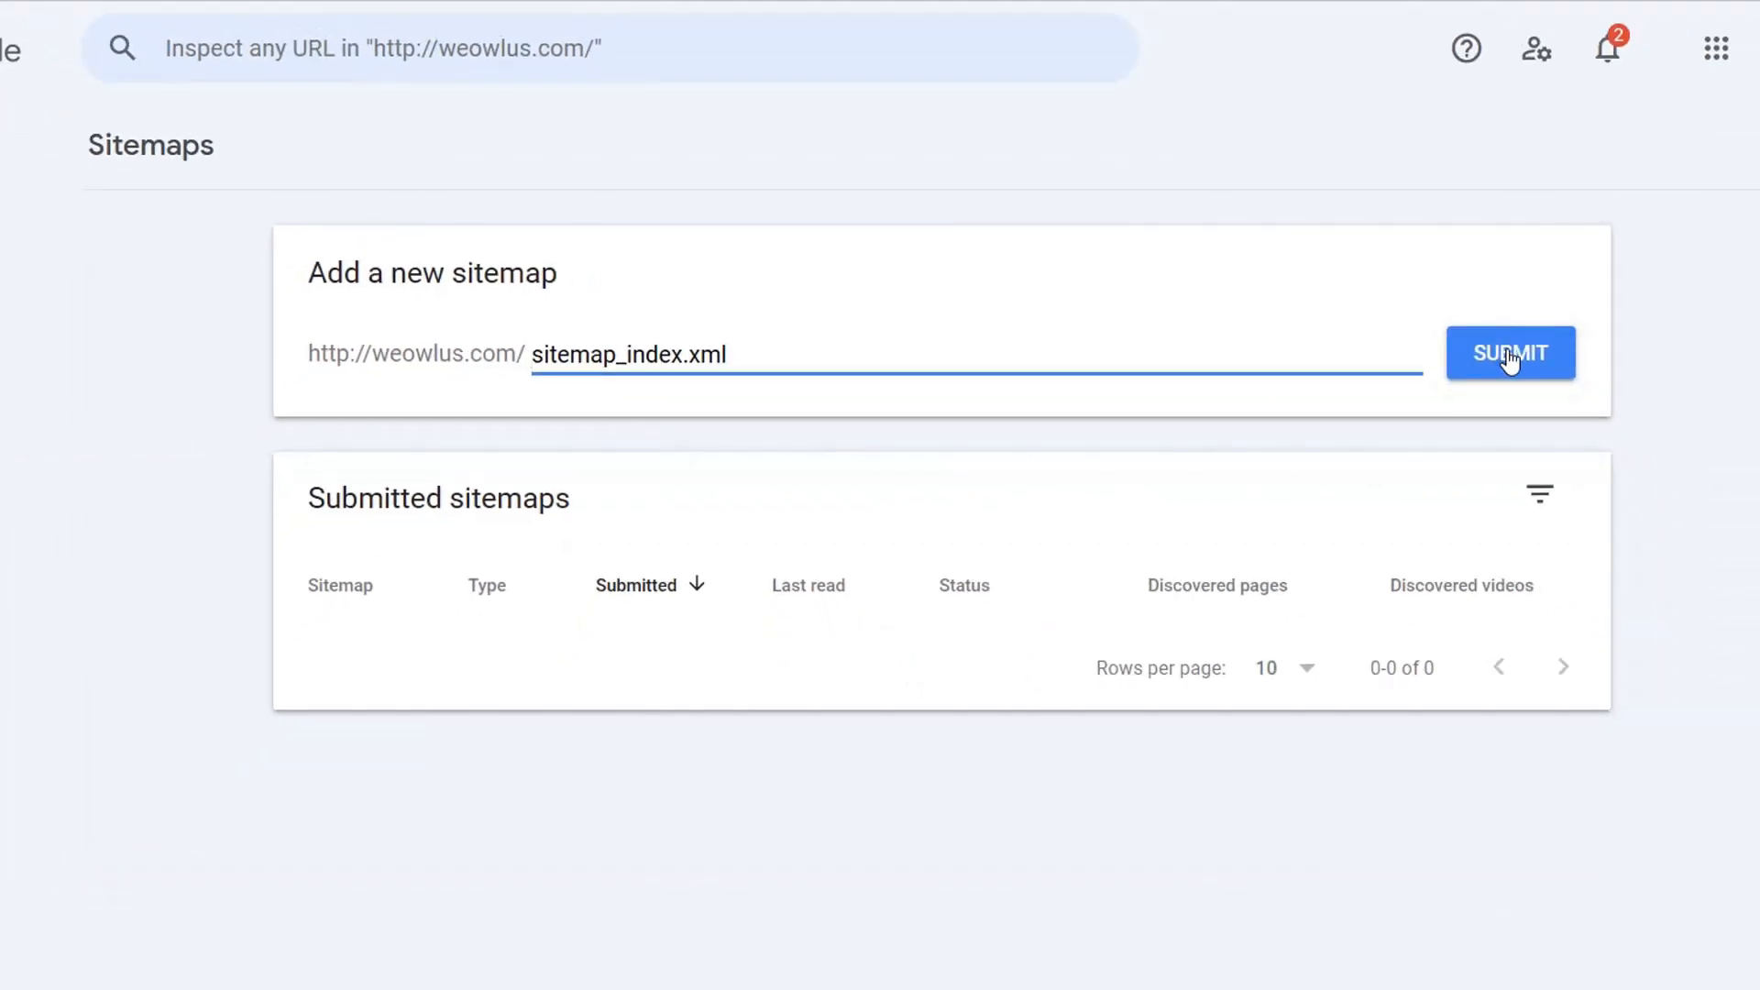
pyautogui.click(1509, 361)
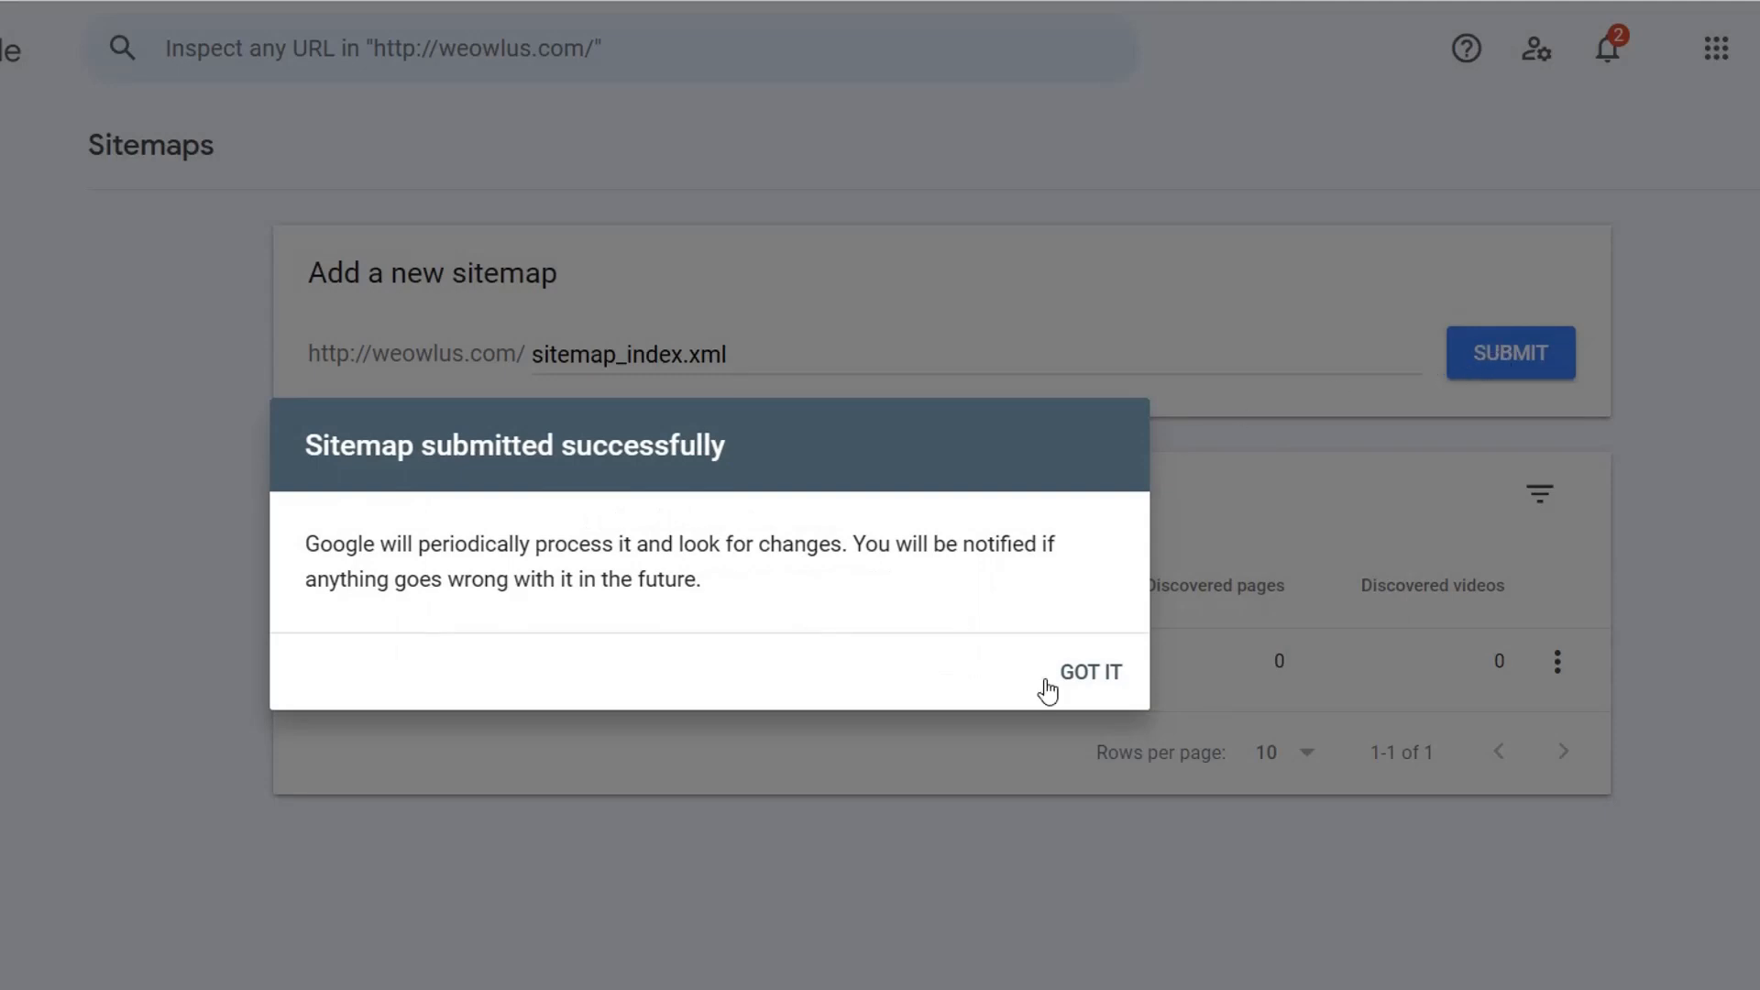
pyautogui.click(1097, 681)
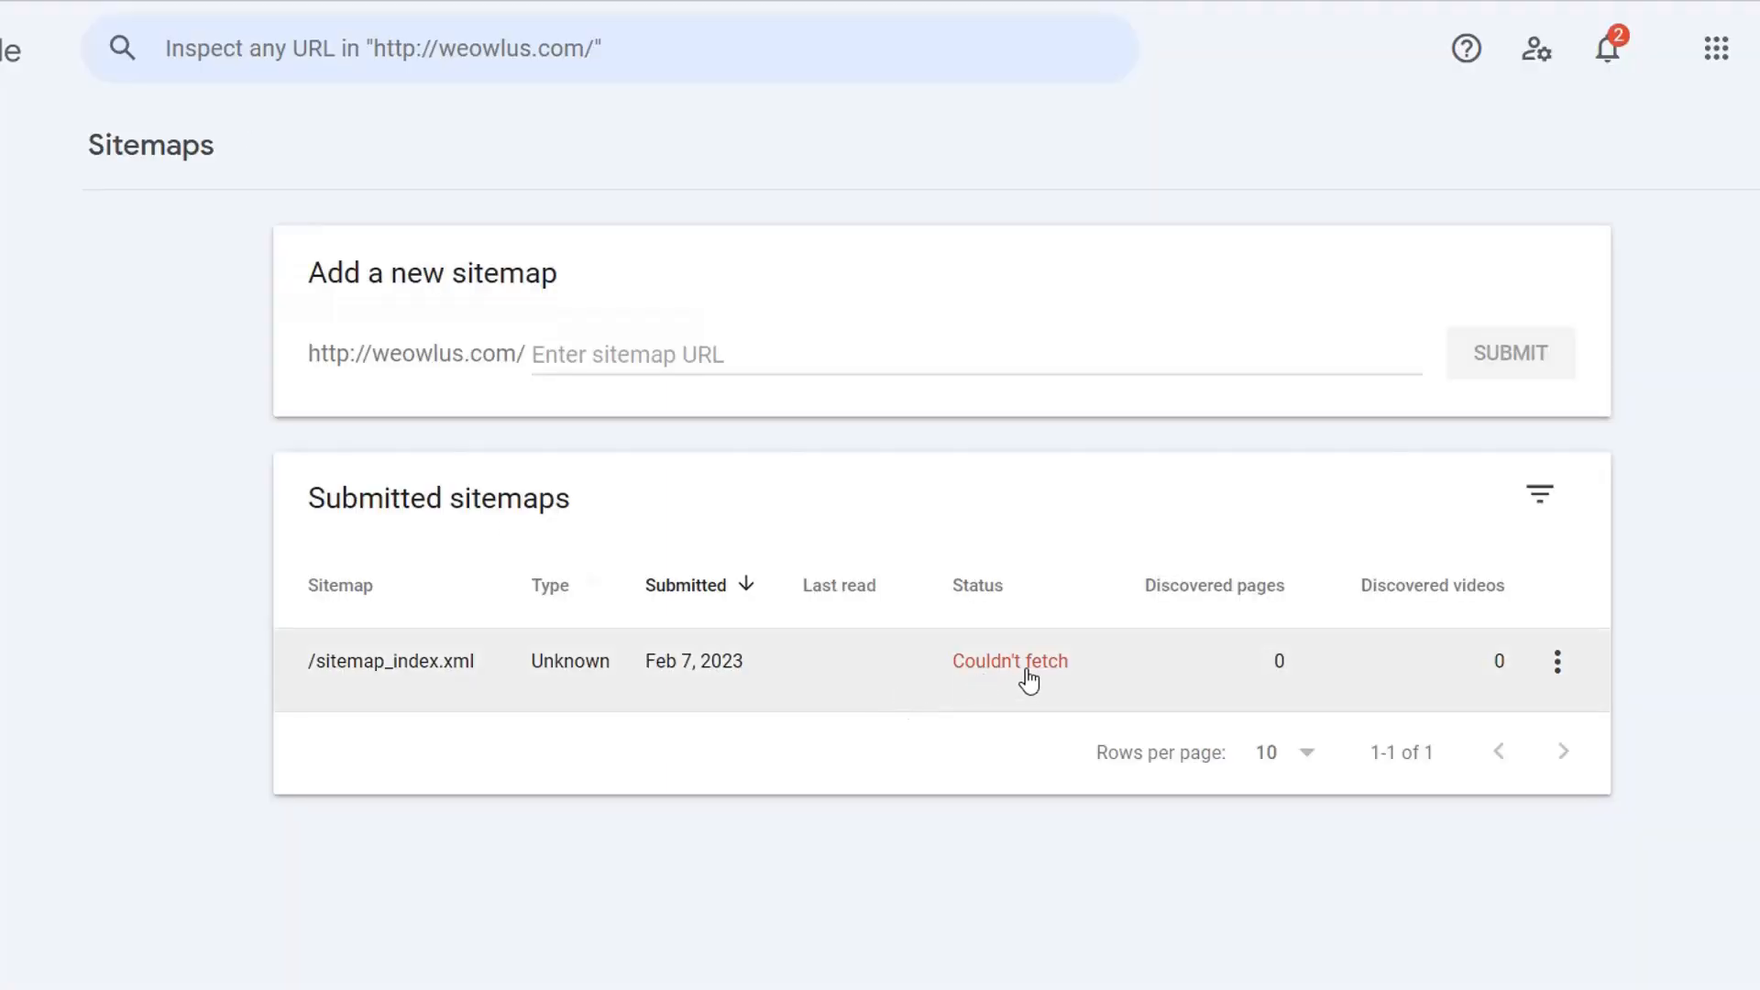
# Step: Resubmit the sitemap by pasting the path again as sitemap_index.xml without the leading slash, and close the confirmation
pyautogui.click(1556, 673)
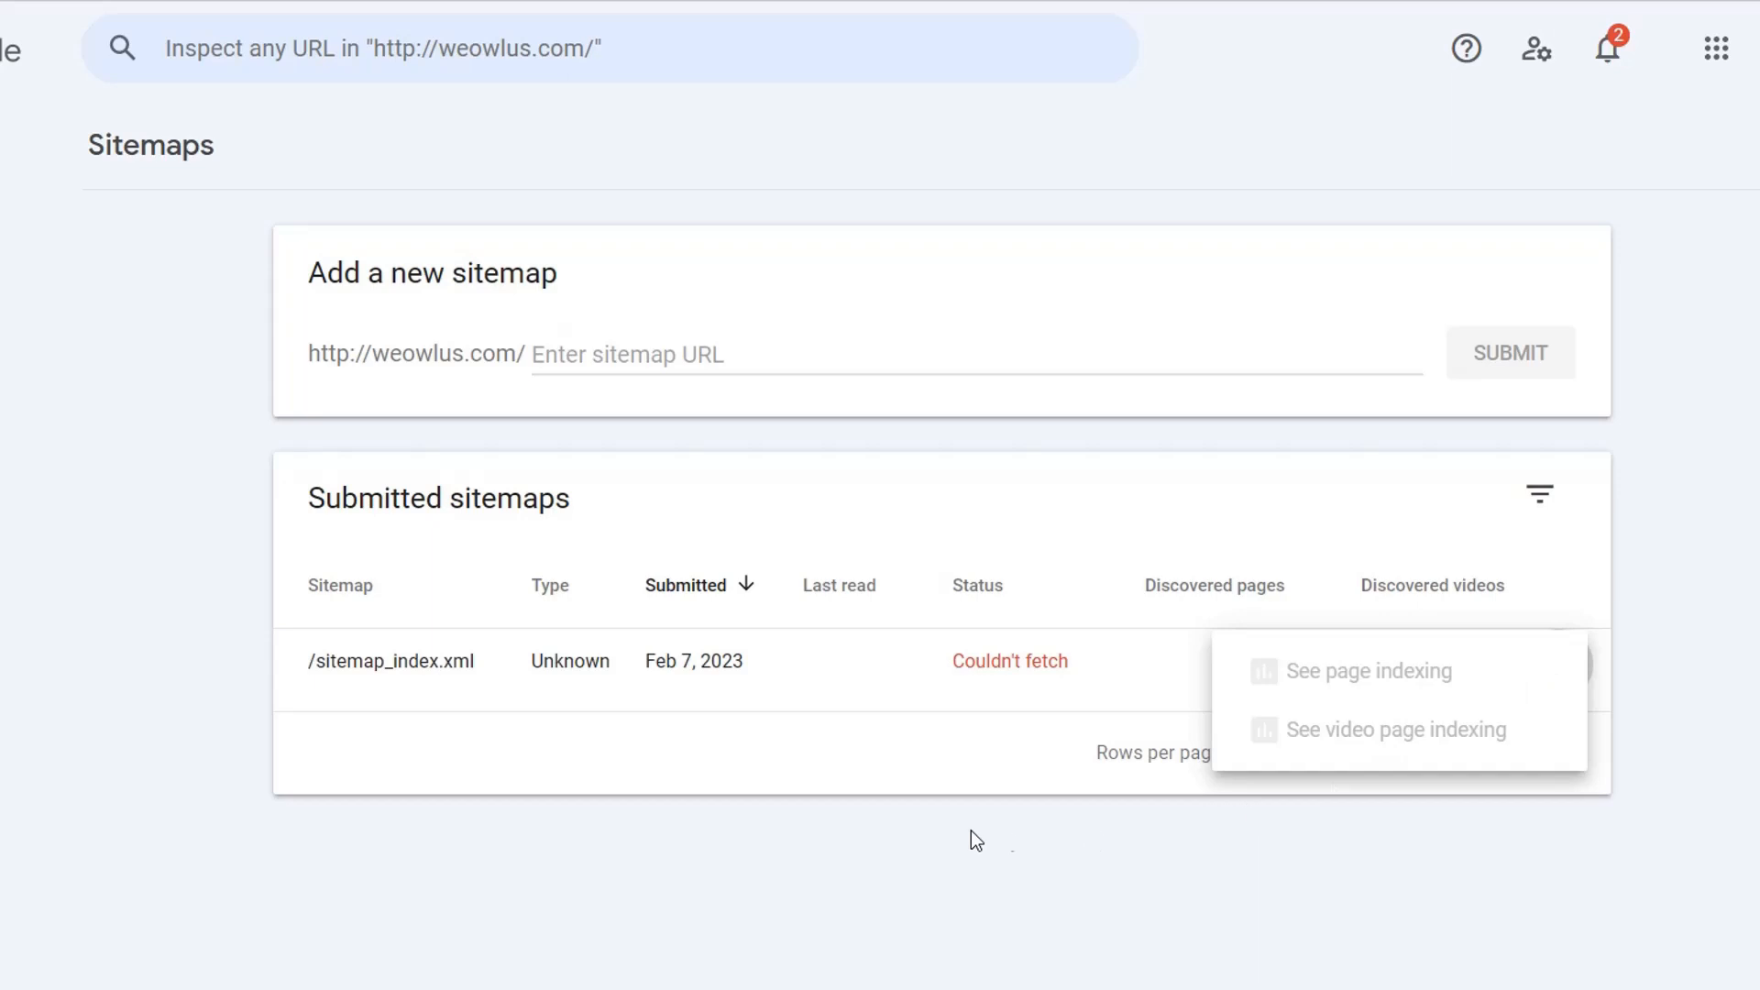
pyautogui.click(567, 337)
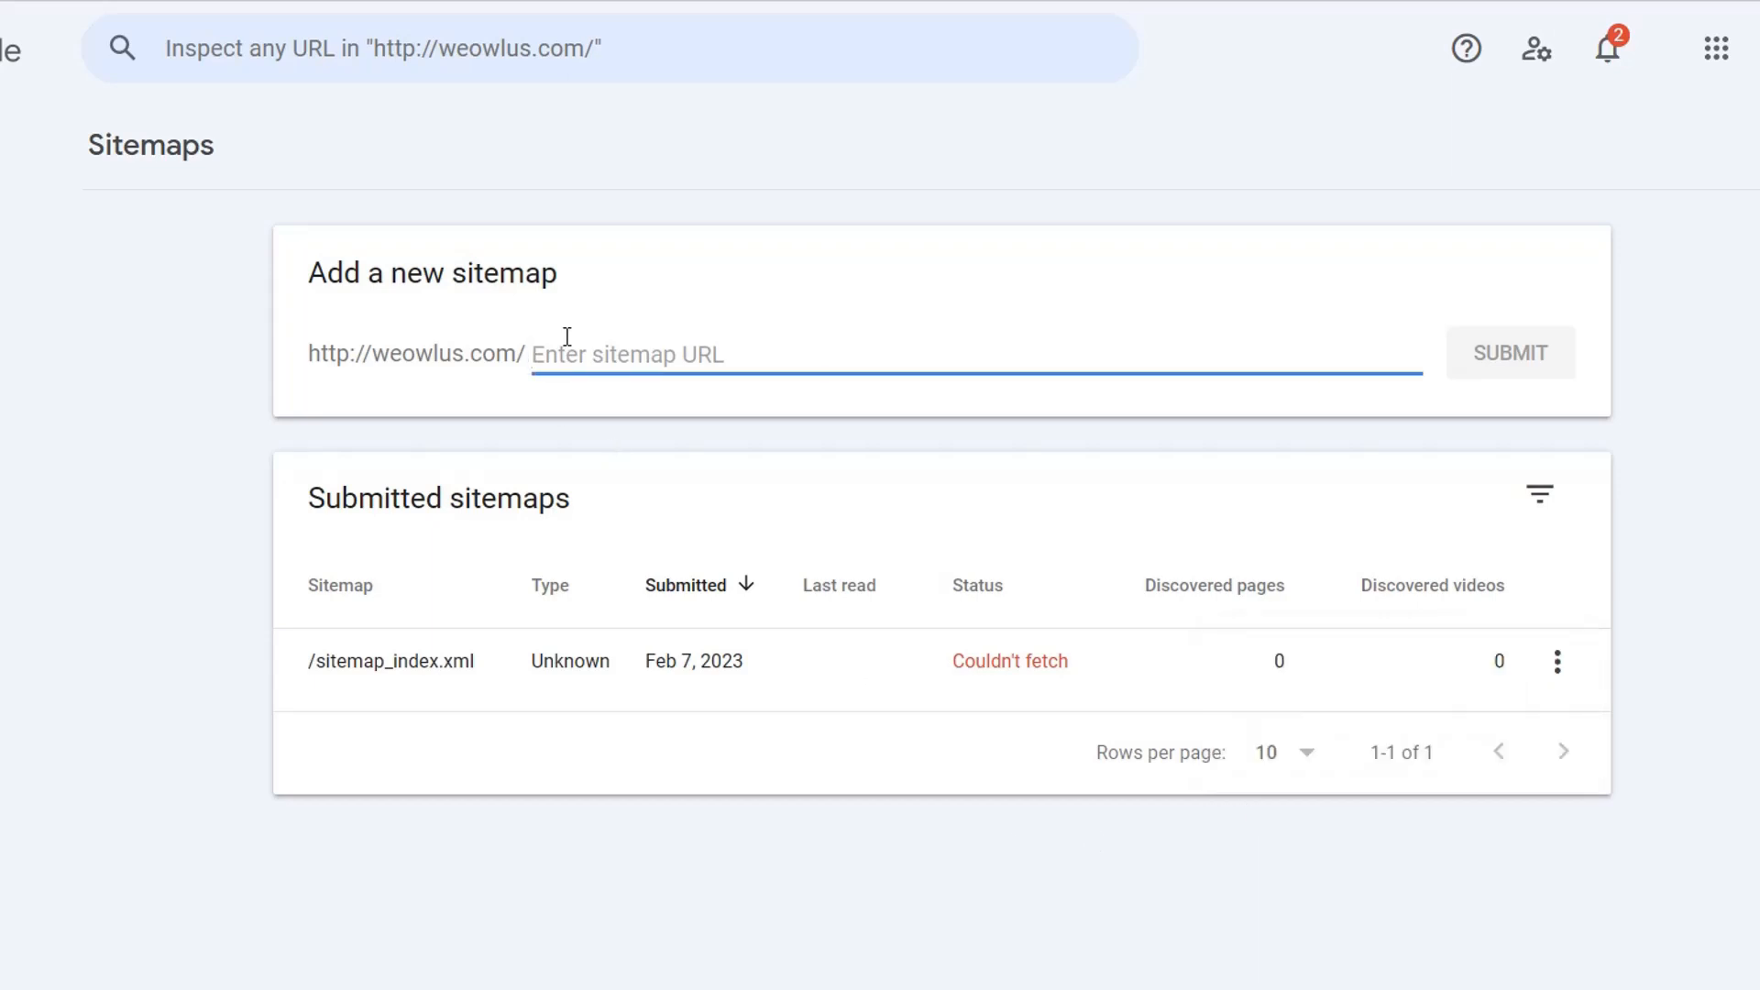
pyautogui.hotkey('ctrl', 'v')
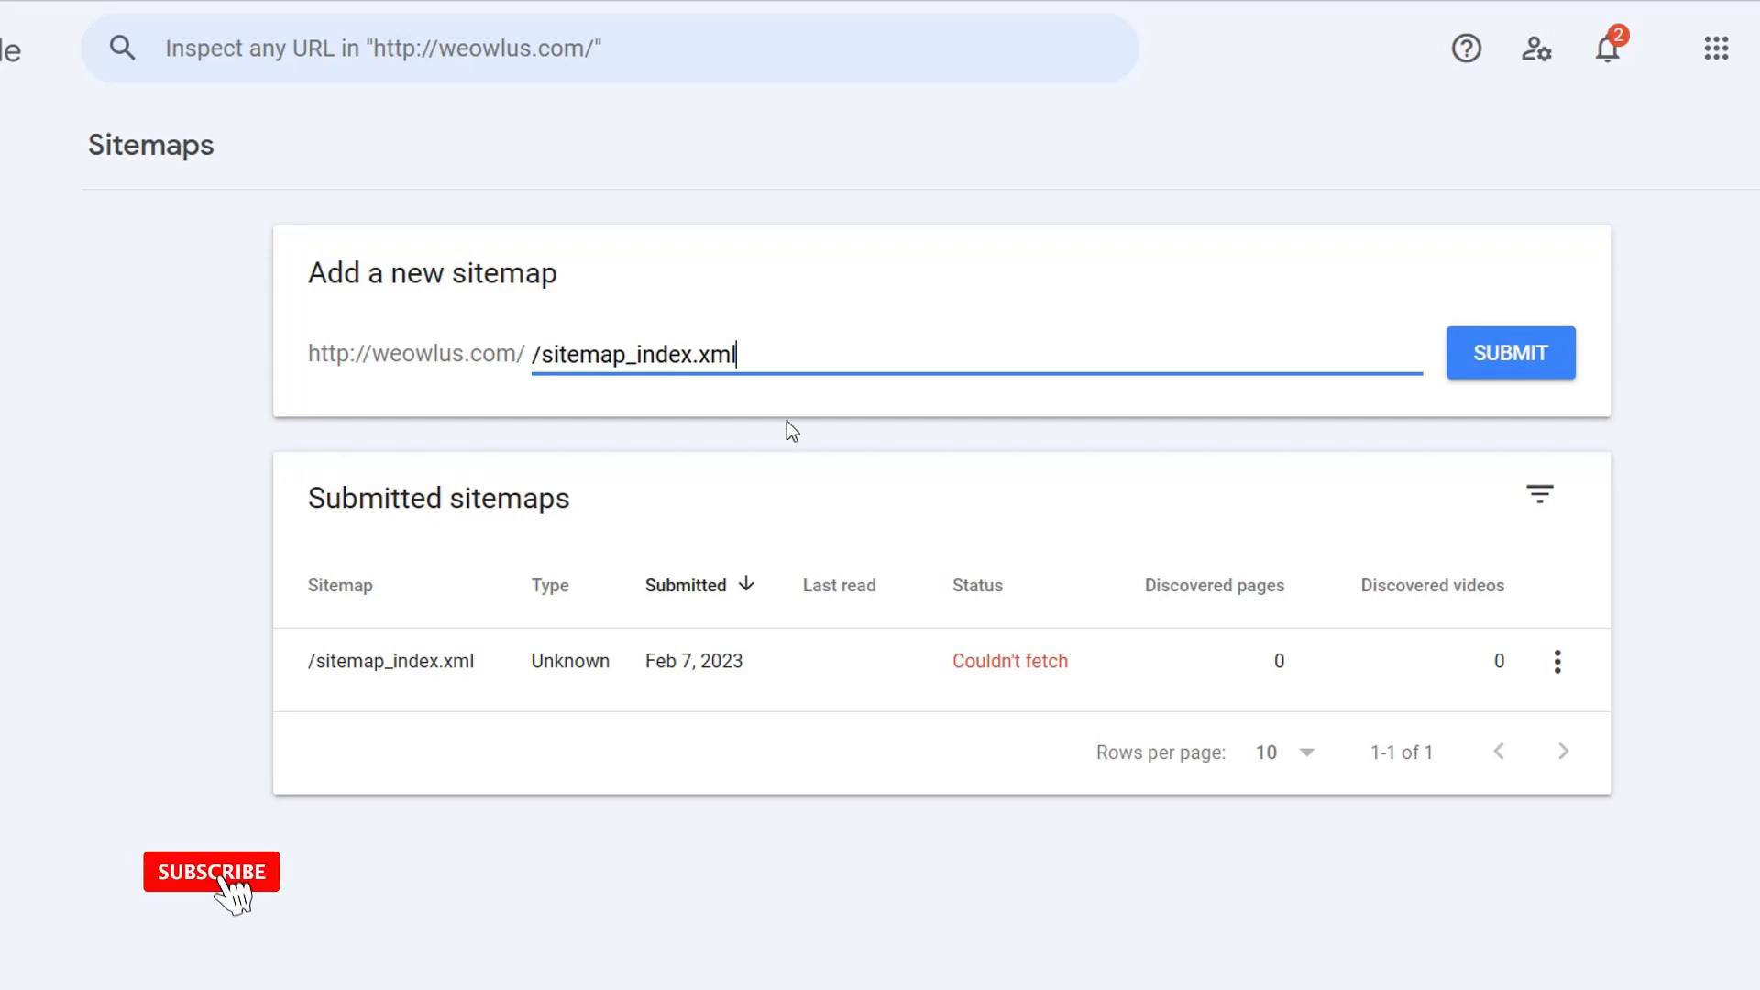
pyautogui.click(544, 356)
pyautogui.press('BackSpace')
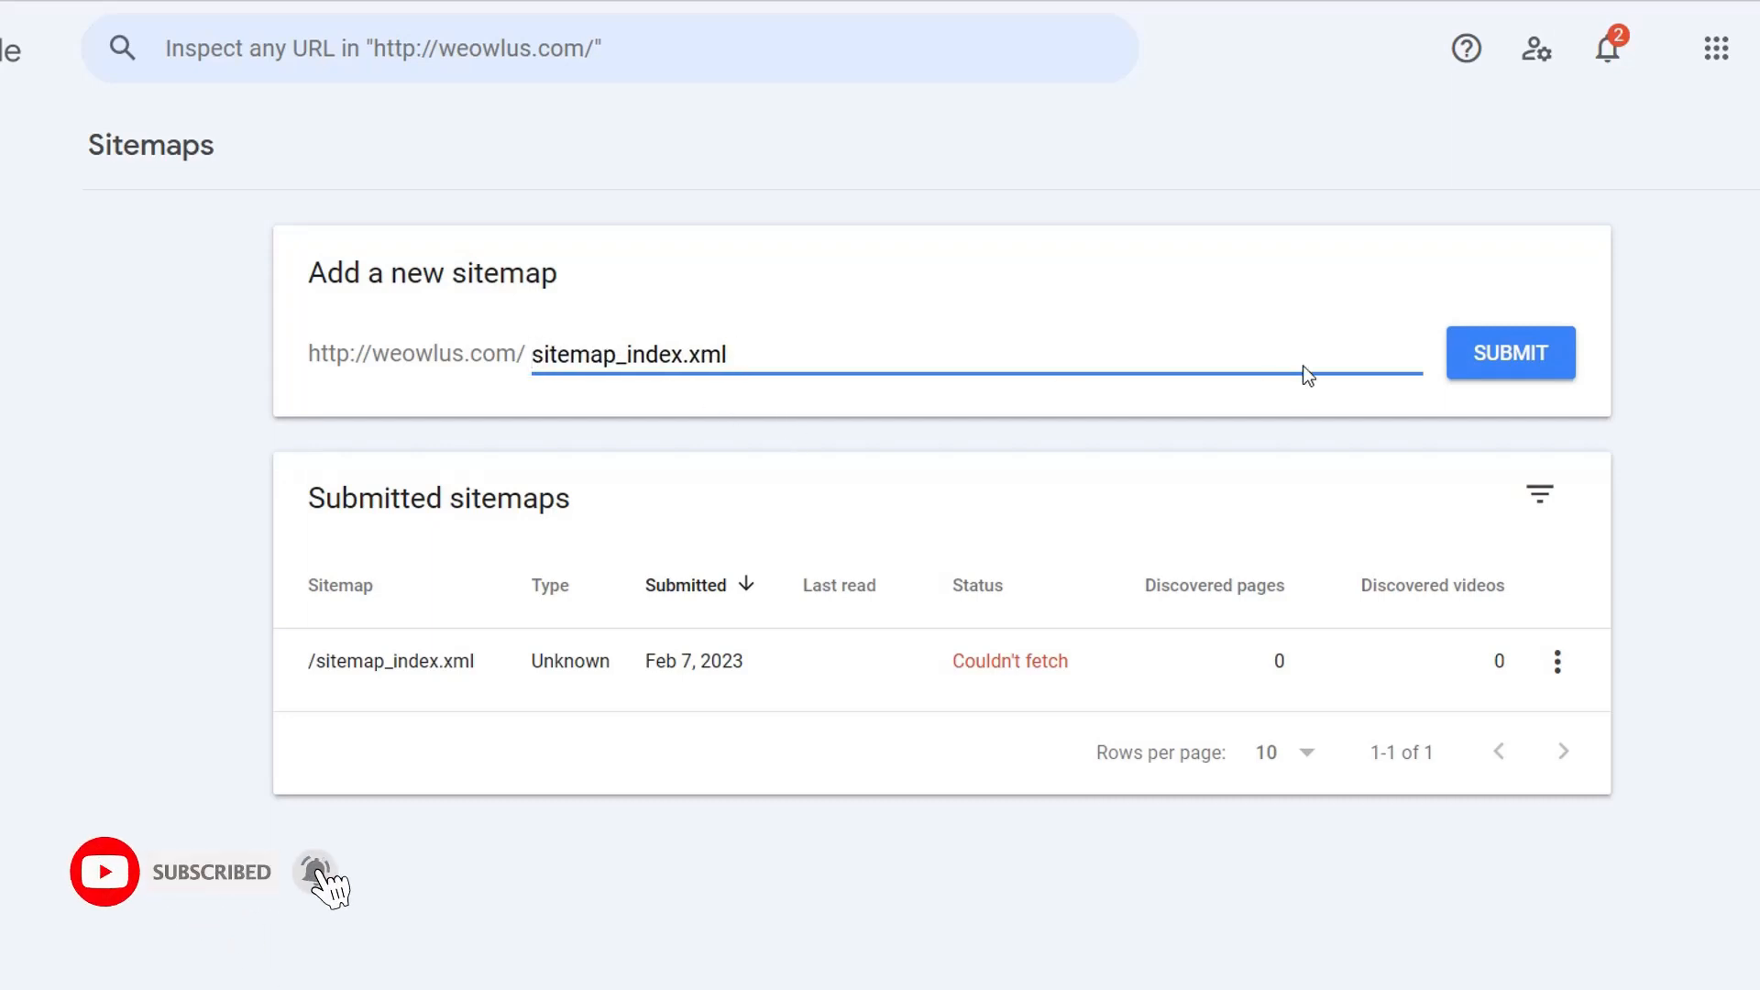
pyautogui.click(1510, 372)
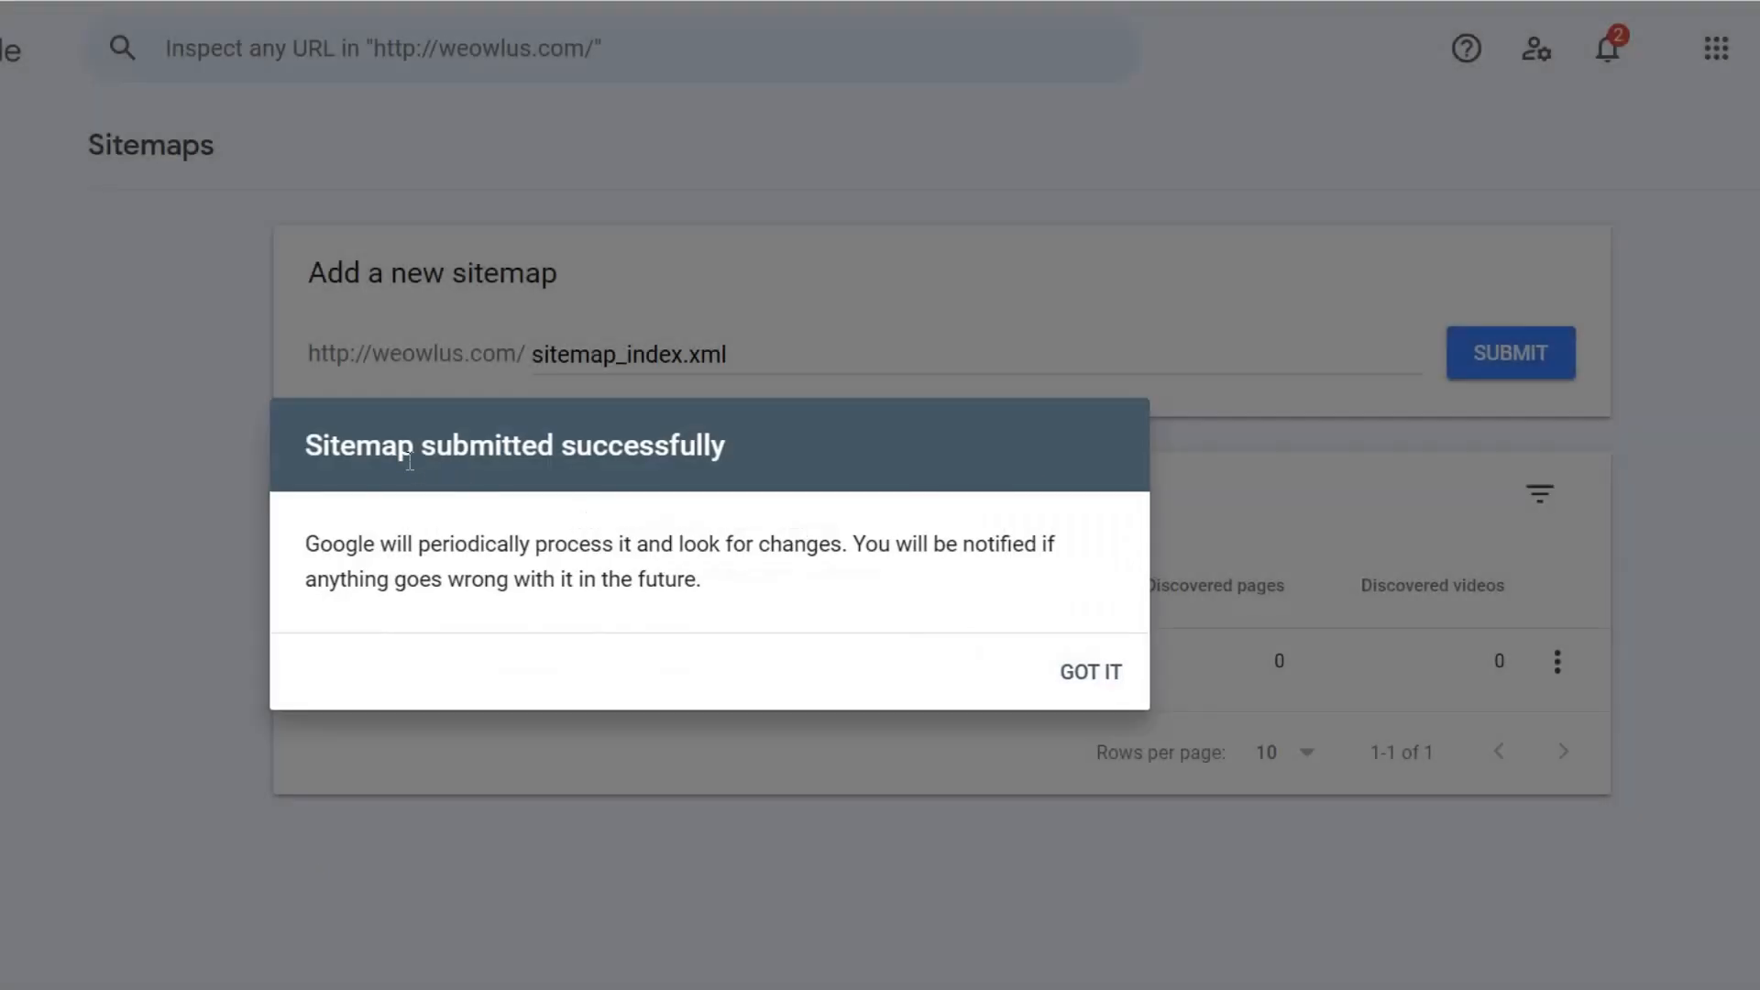
pyautogui.moveTo(315, 447); pyautogui.dragTo(729, 449)
pyautogui.click(1097, 678)
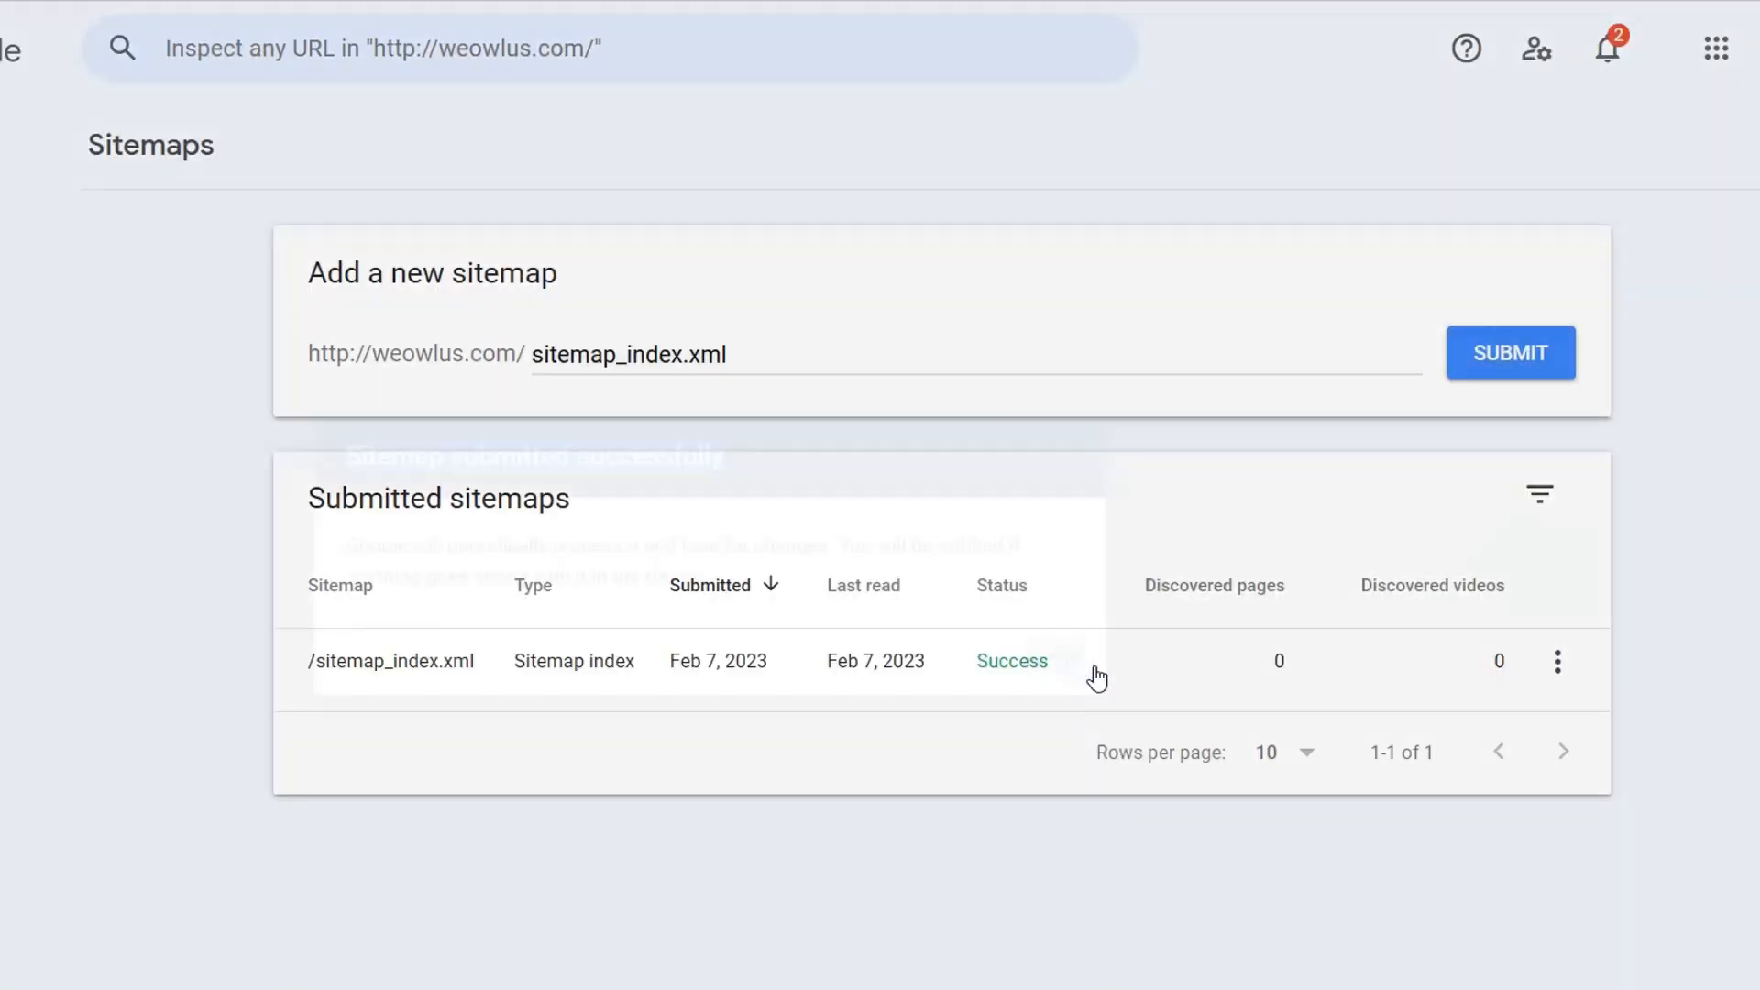